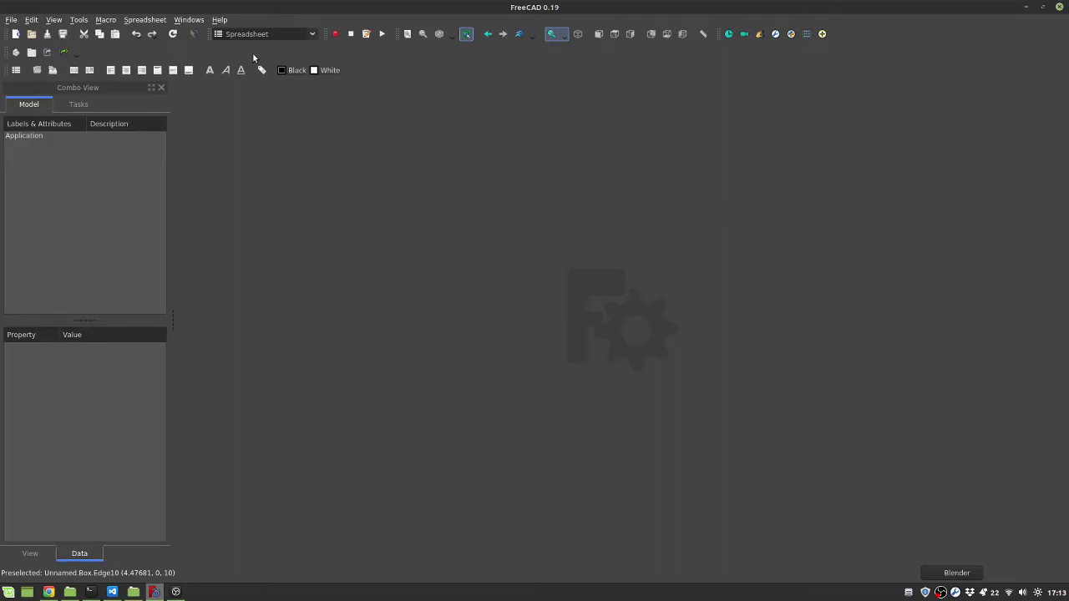
# Create a new empty document and select Unnamed in the Model tree to show its properties.
pyautogui.click(15, 34)
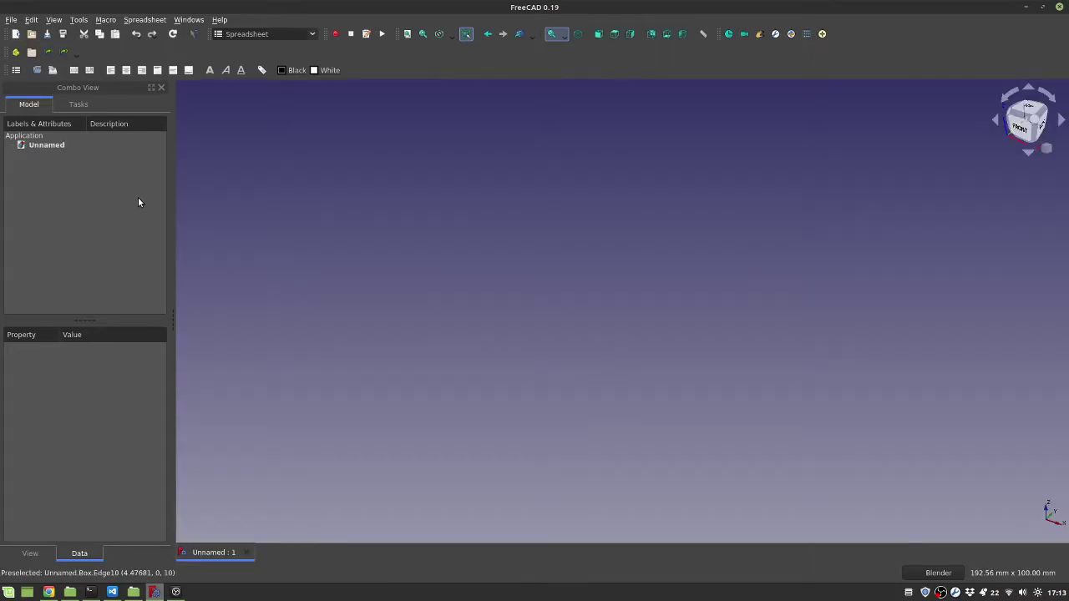
pyautogui.click(97, 147)
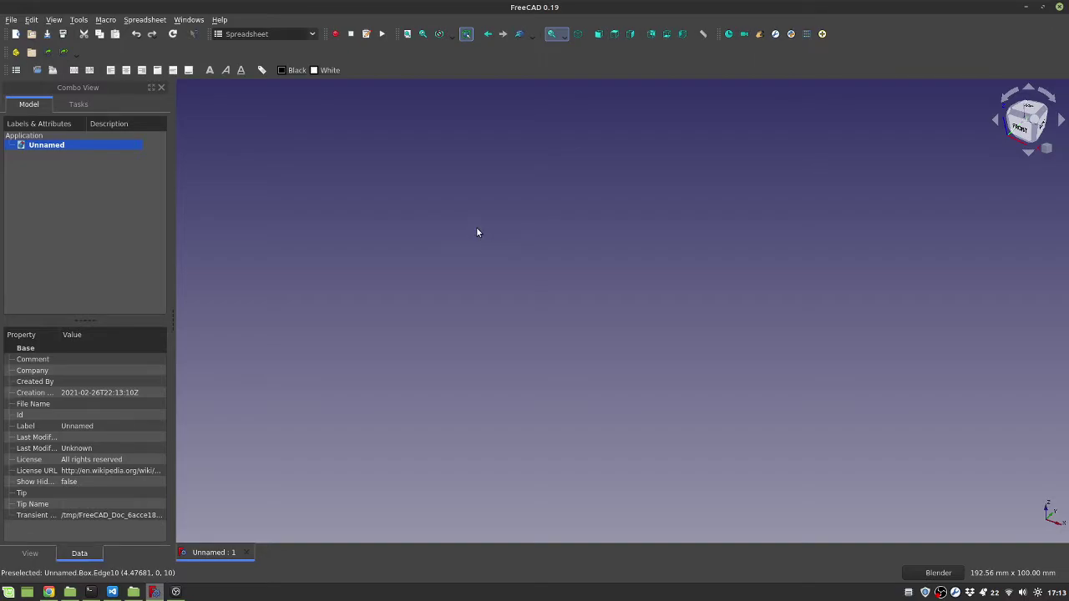
# Add a spreadsheet with 5454 in cell B3 and give B3 the alias height.
pyautogui.click(16, 70)
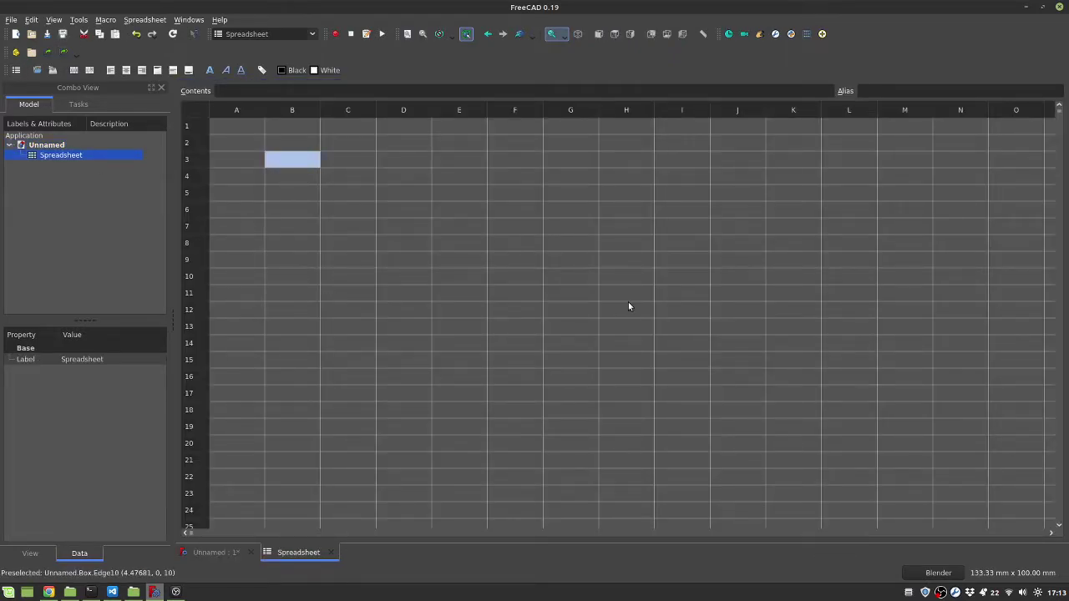
pyautogui.write('5454')
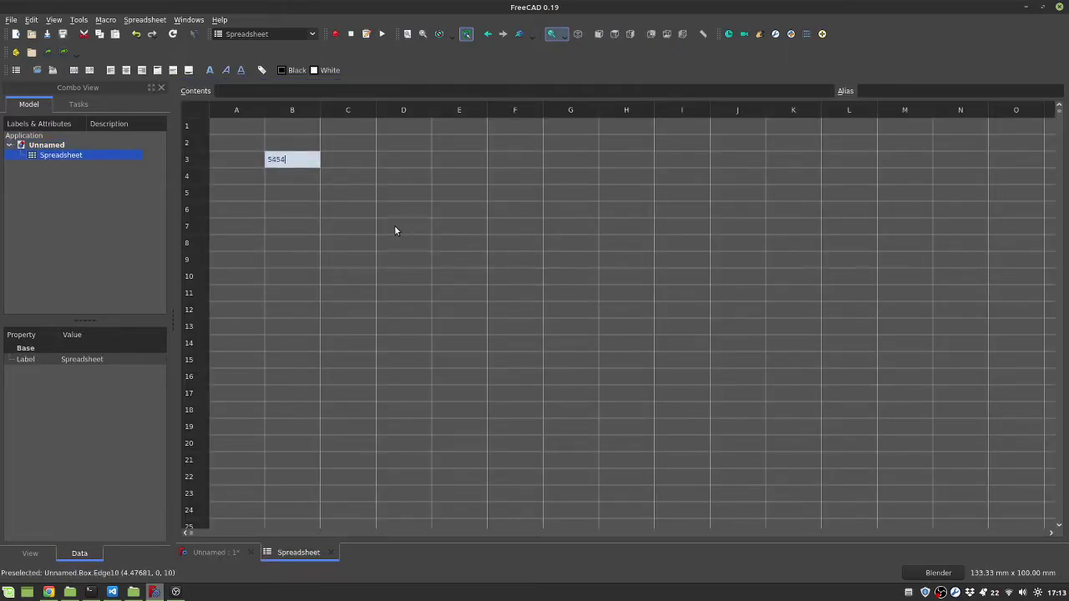
pyautogui.moveTo(396, 231); pyautogui.dragTo(343, 208)
pyautogui.click(277, 158)
pyautogui.click(912, 95)
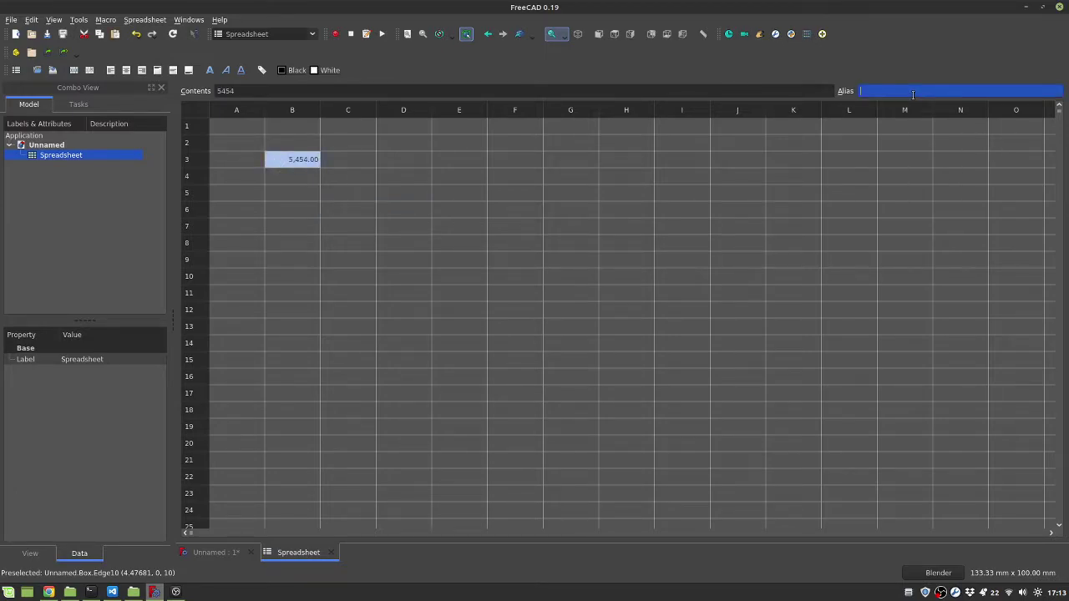
pyautogui.write('height')
pyautogui.press('Return')
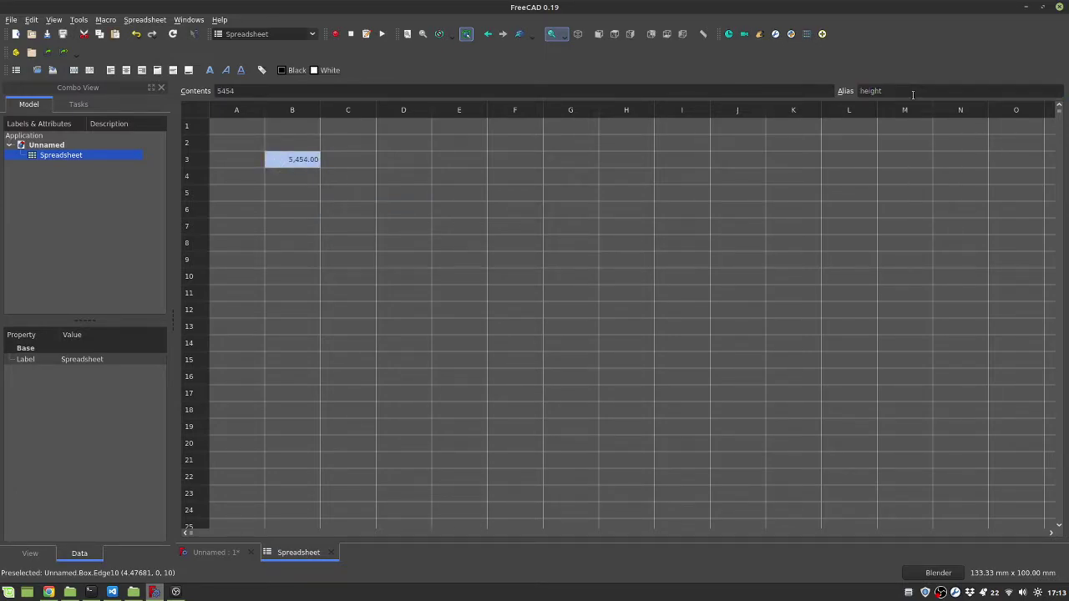
pyautogui.moveTo(848, 192); pyautogui.dragTo(847, 219)
pyautogui.click(317, 162)
# Add a Part group to the document and switch to the Part workbench.
pyautogui.click(71, 146)
pyautogui.click(16, 52)
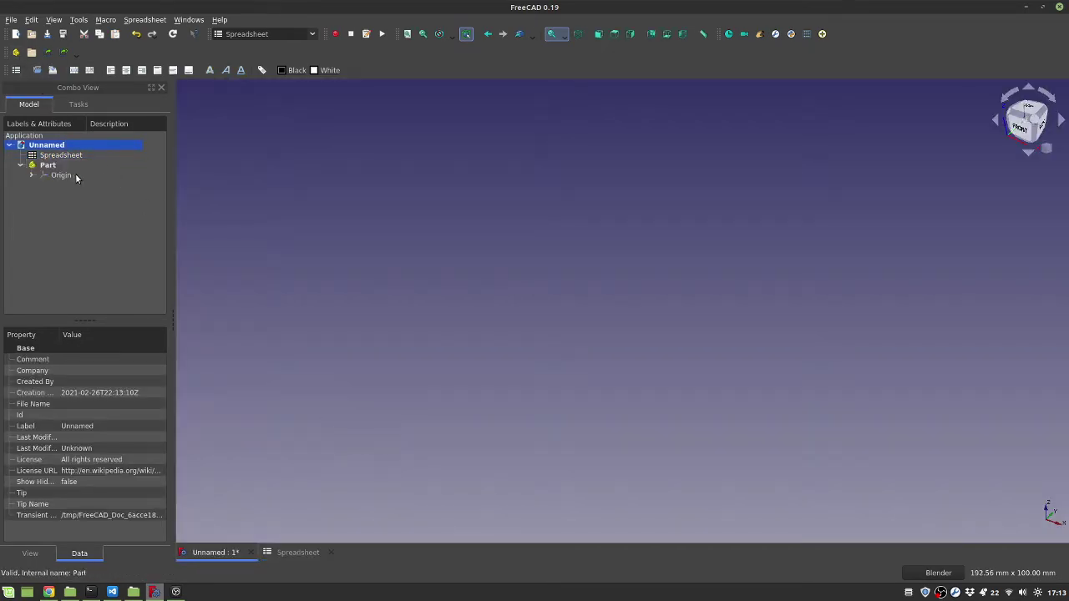
pyautogui.click(274, 33)
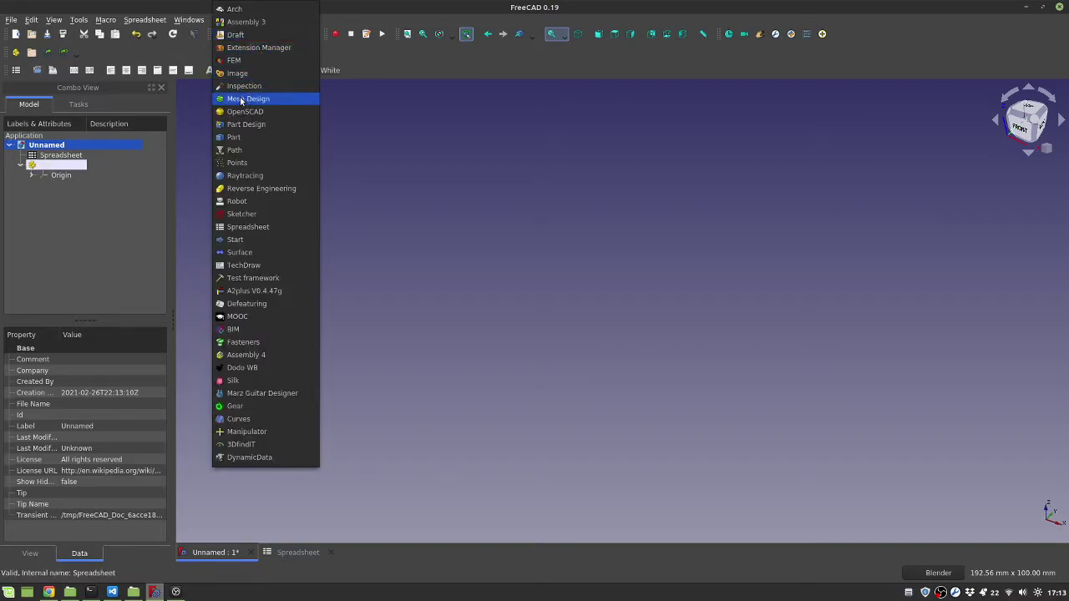
pyautogui.click(233, 136)
# Add a 10 mm cube, check its dimensions, and reopen the spreadsheet.
pyautogui.click(16, 70)
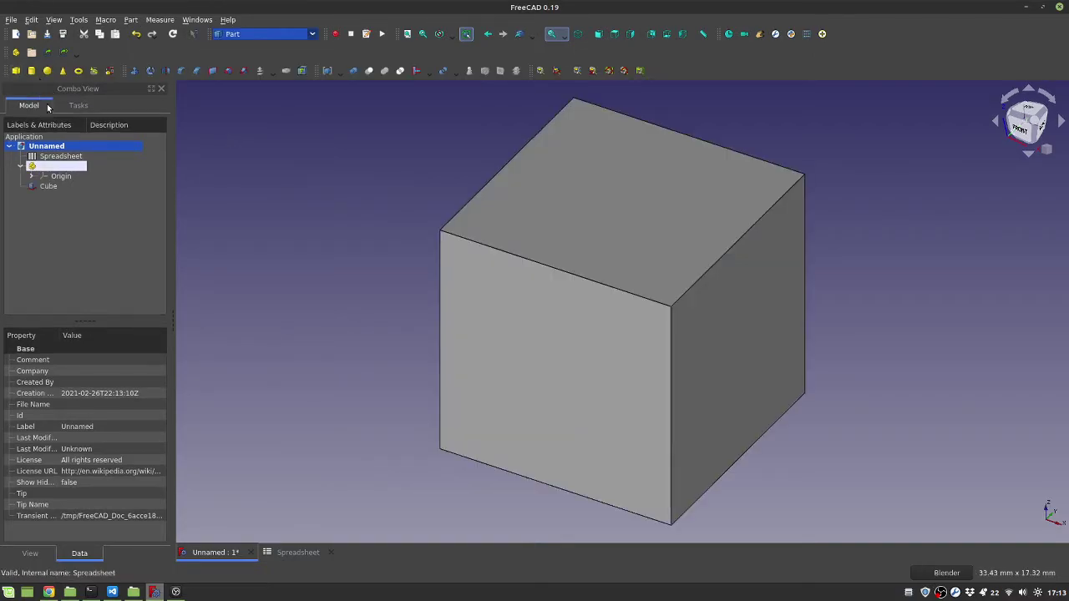
pyautogui.click(485, 310)
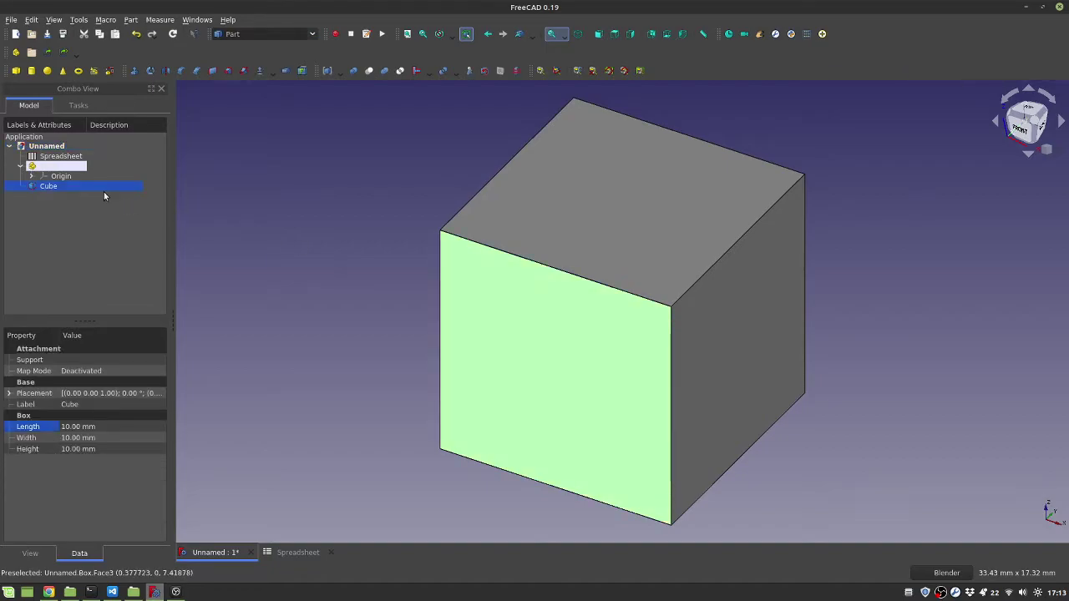
pyautogui.doubleClick(60, 156)
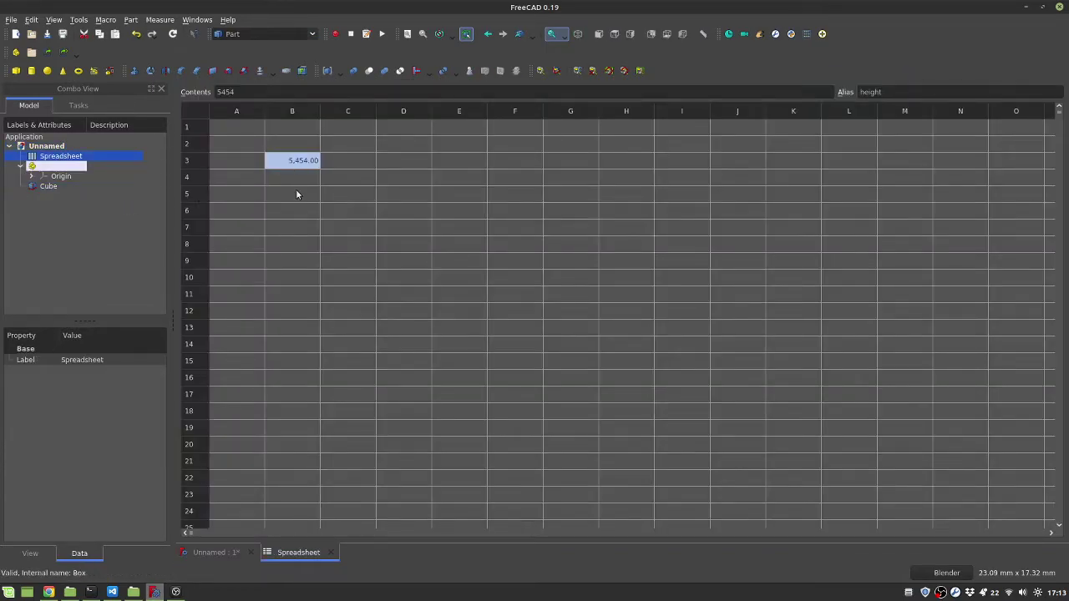
# Set the Cube's Length to the expression Spreadsheet.height, stretching it to 5454 mm.
pyautogui.click(62, 186)
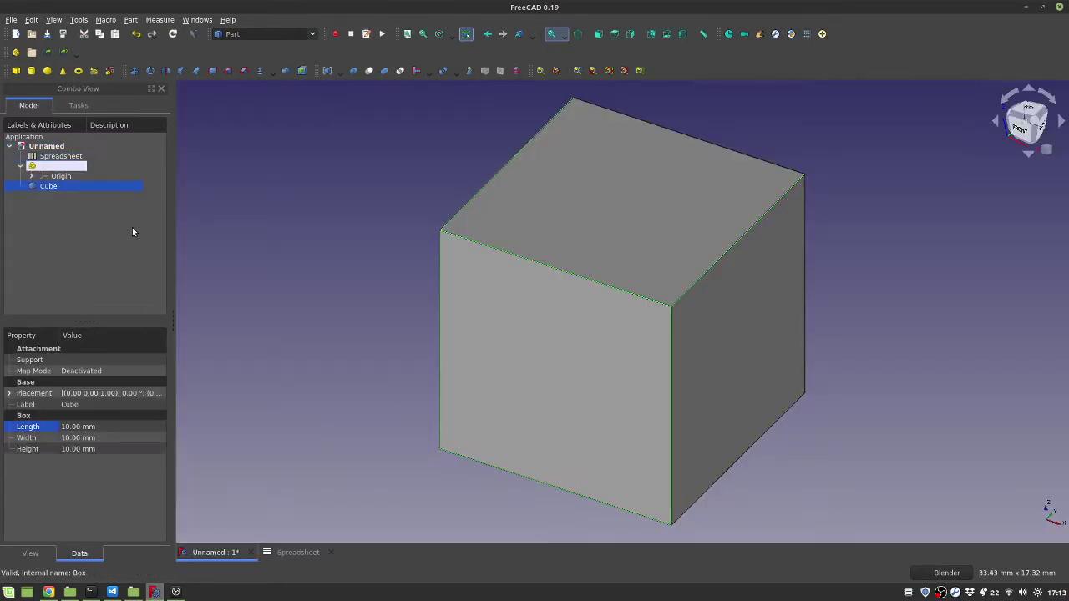
pyautogui.click(125, 425)
pyautogui.click(139, 426)
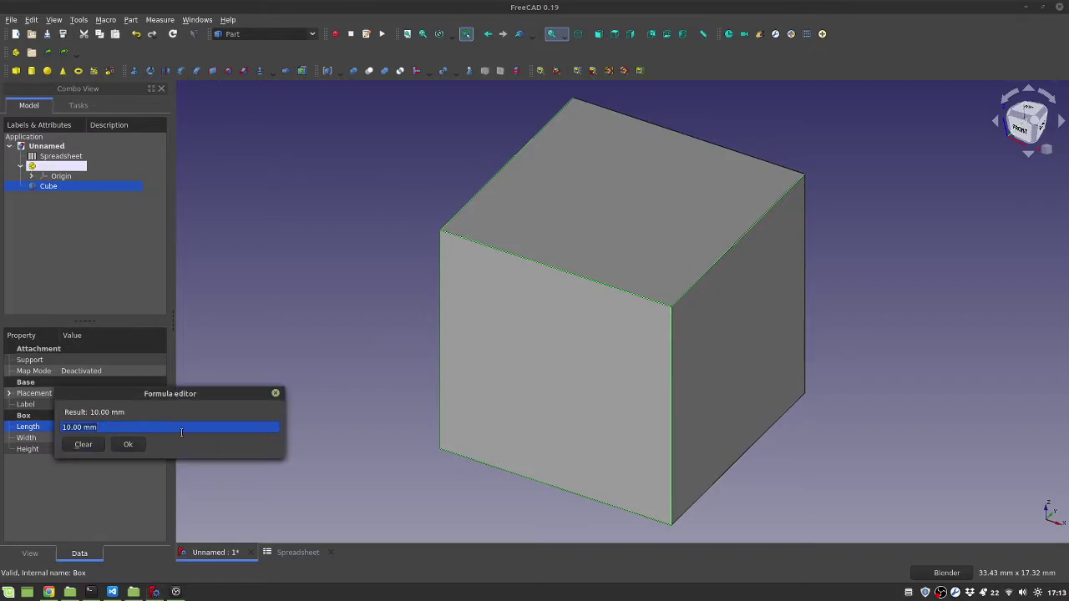
pyautogui.write('Sp')
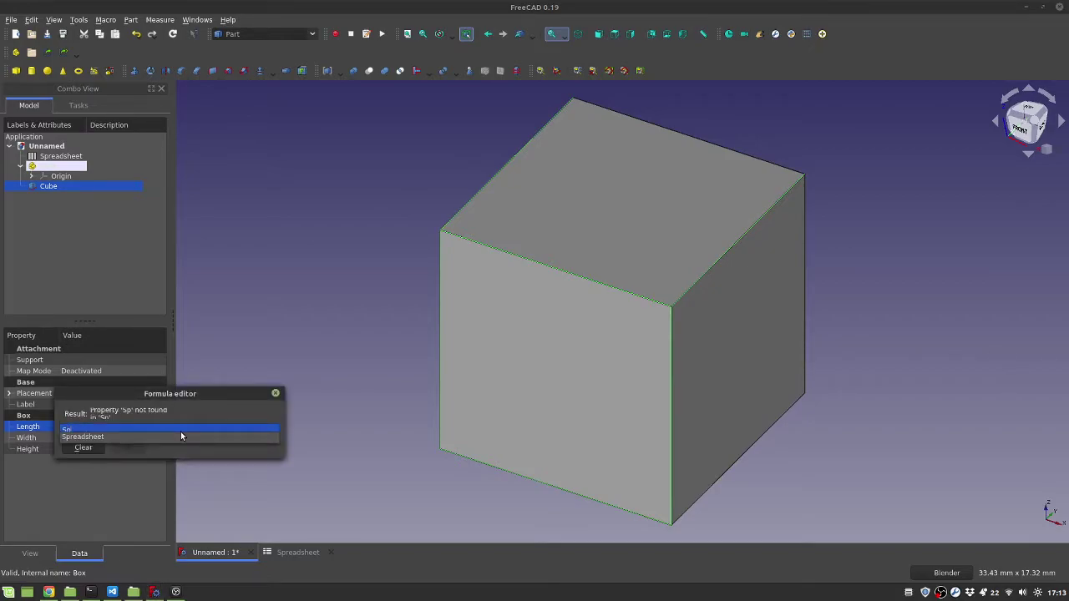
pyautogui.click(183, 436)
pyautogui.write('heet.he')
pyautogui.click(132, 437)
pyautogui.click(131, 444)
pyautogui.click(109, 438)
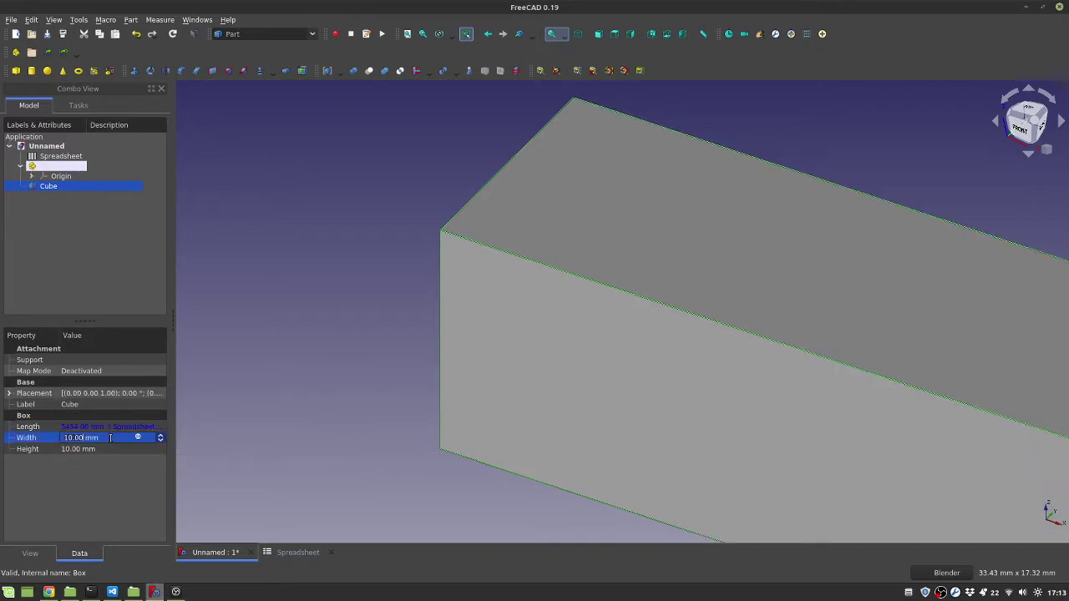
pyautogui.scroll(-10, 408, 376)
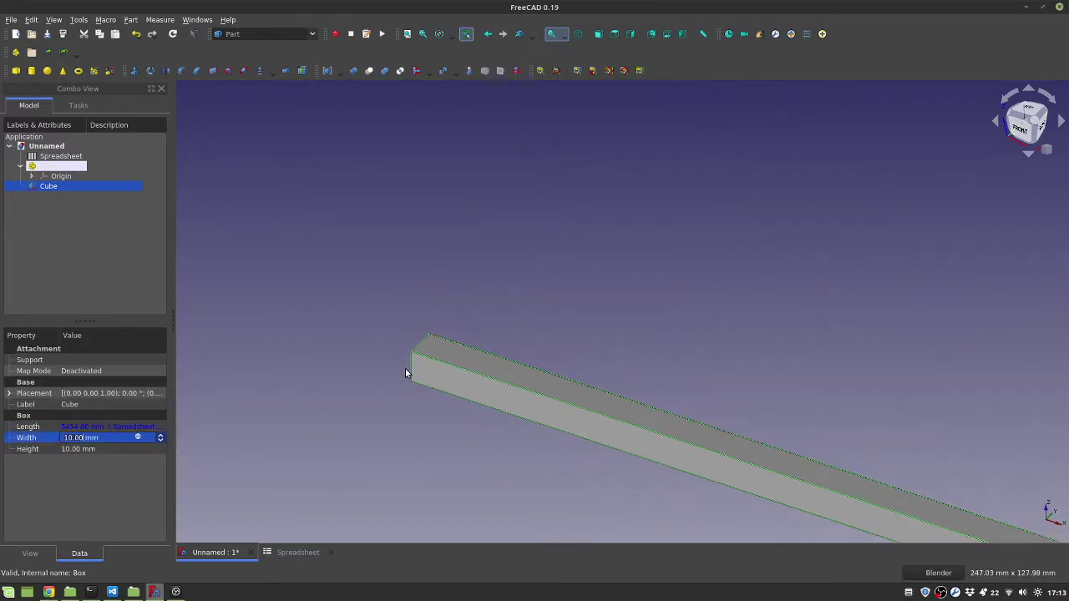
pyautogui.doubleClick(56, 157)
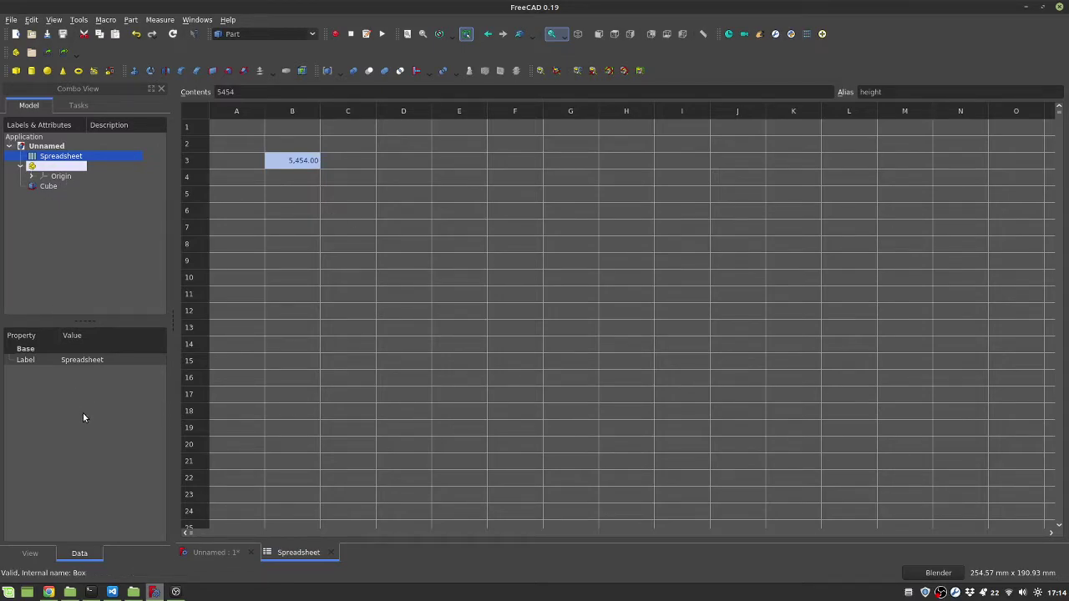
# Rename the spreadsheet's label to Data.
pyautogui.click(91, 361)
pyautogui.write('Data')
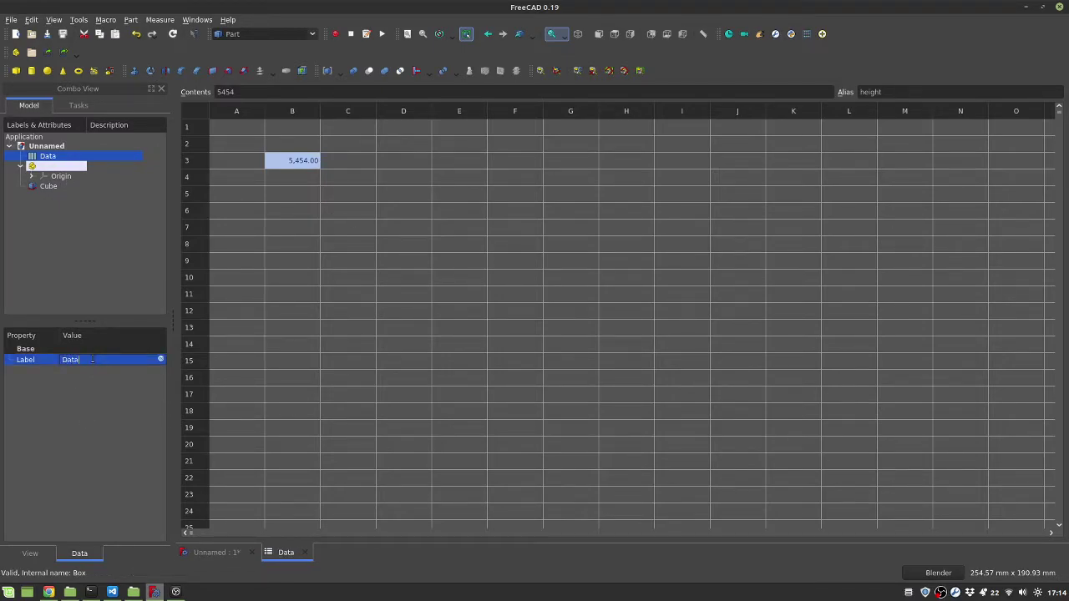
pyautogui.press('Return')
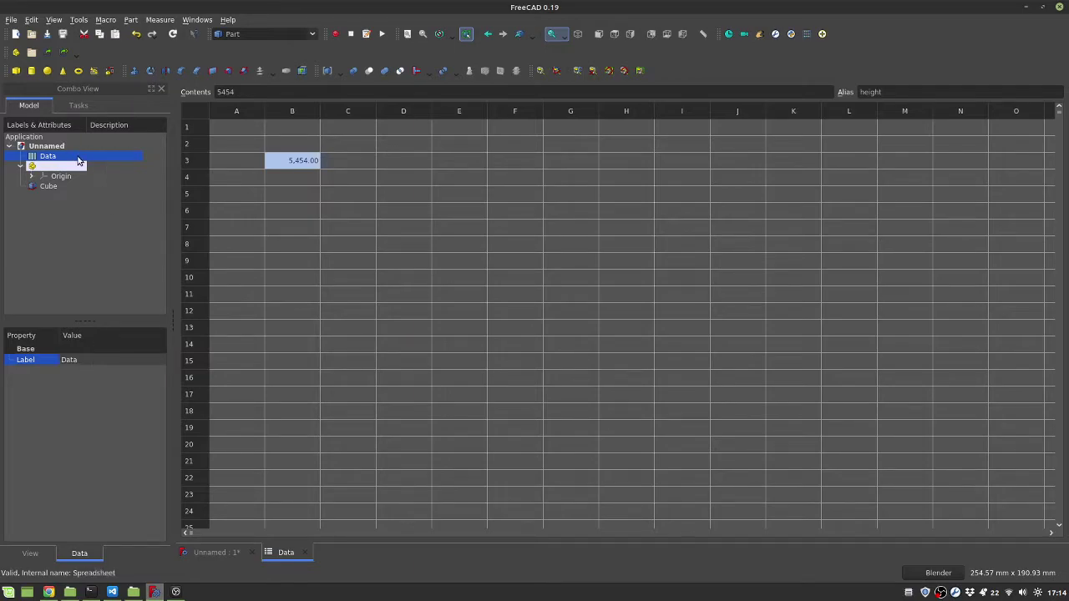
# Check that the Cube's Length formula still references height and gives 5454 mm.
pyautogui.click(74, 186)
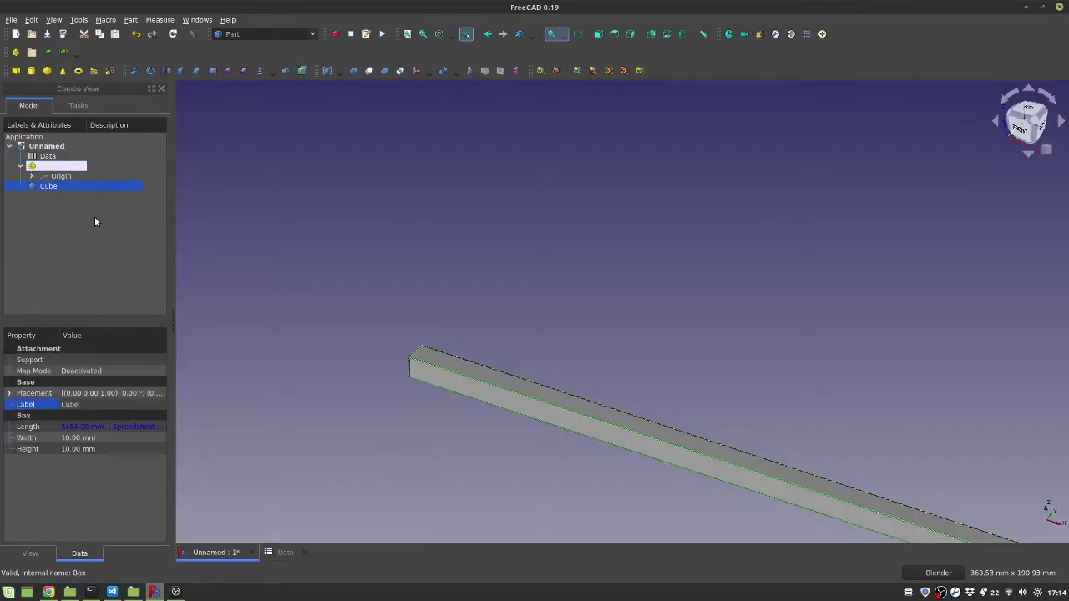
pyautogui.click(87, 403)
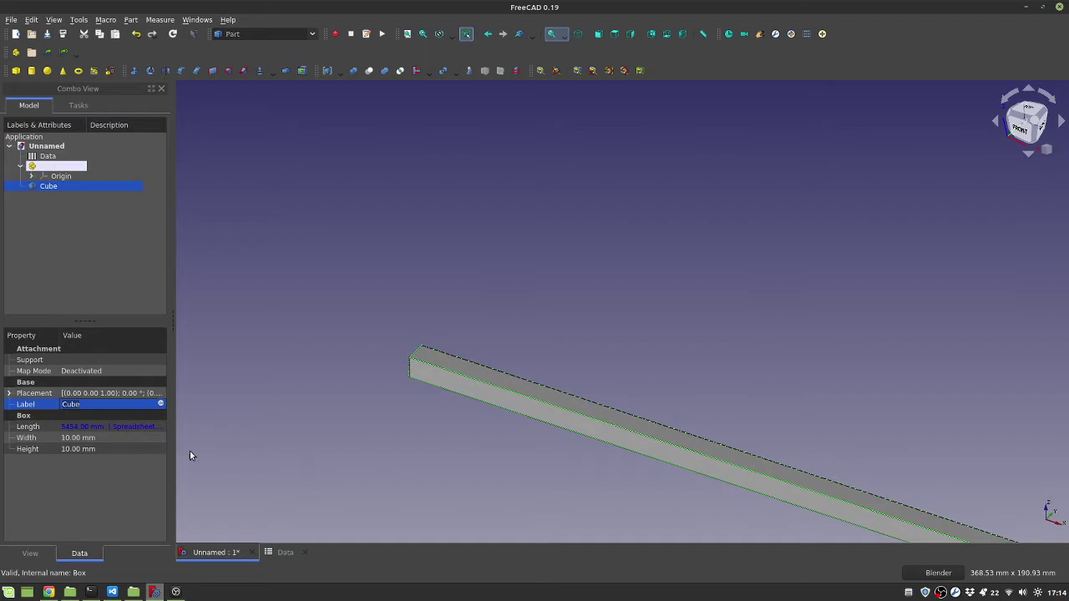
pyautogui.click(136, 426)
pyautogui.press('=')
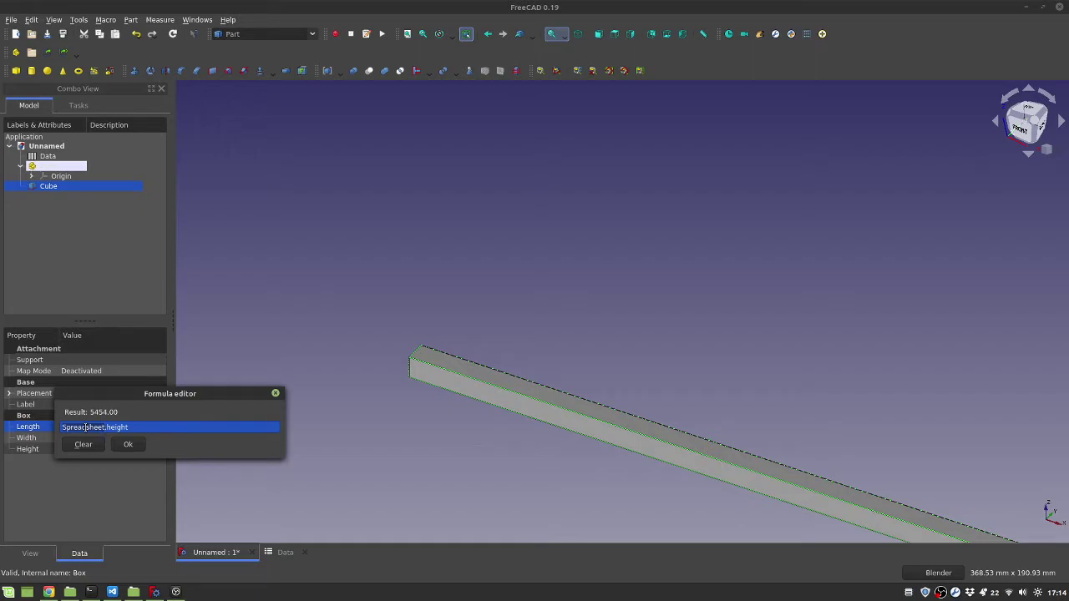
pyautogui.click(130, 444)
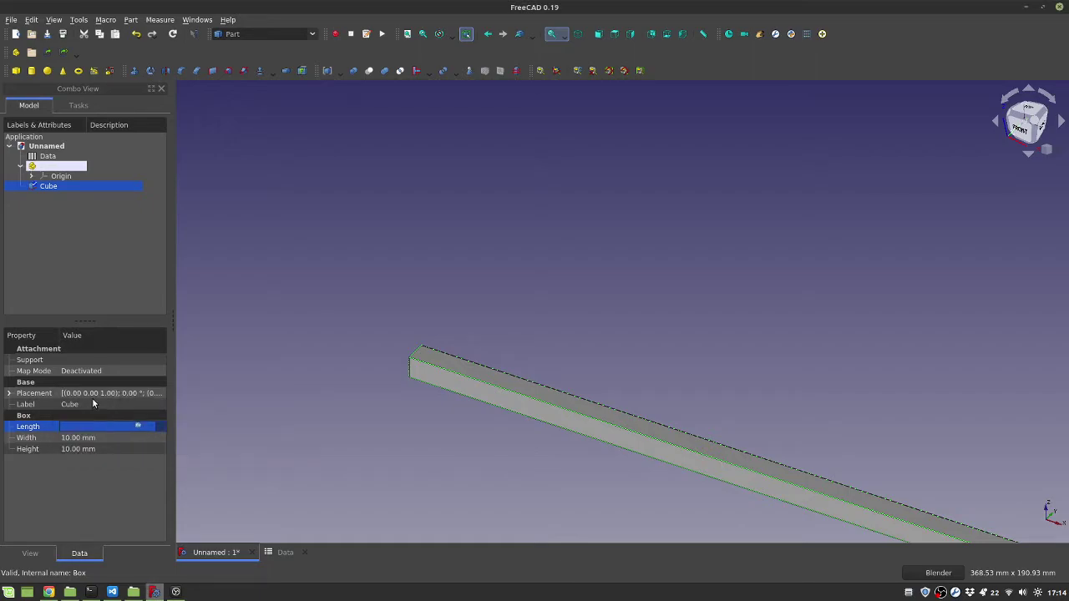
pyautogui.click(91, 401)
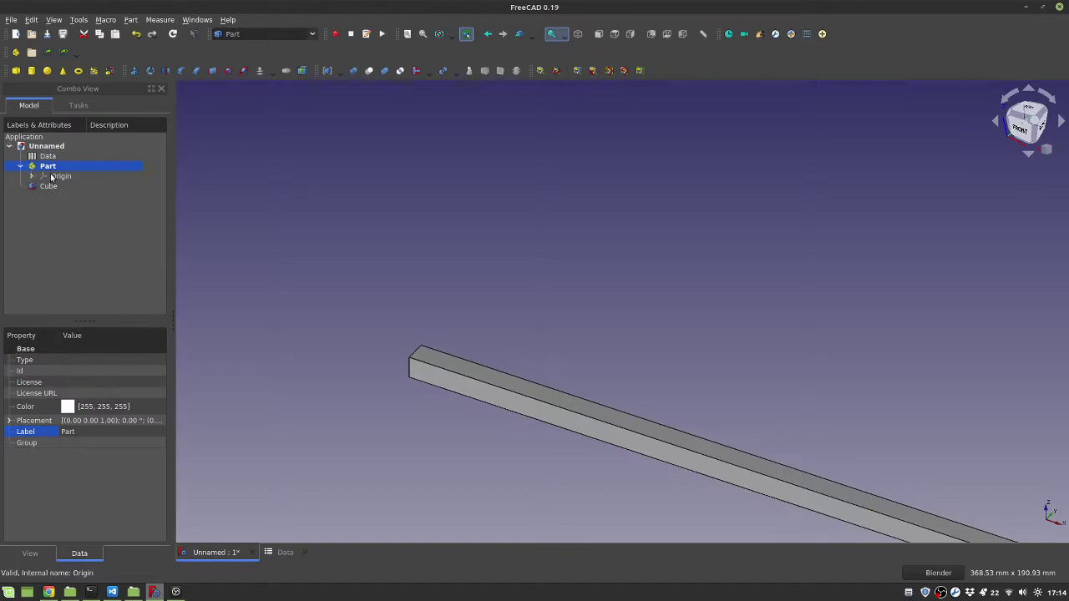
# Reopen the Data spreadsheet, collapse the Part group, and select the Unnamed document.
pyautogui.doubleClick(48, 156)
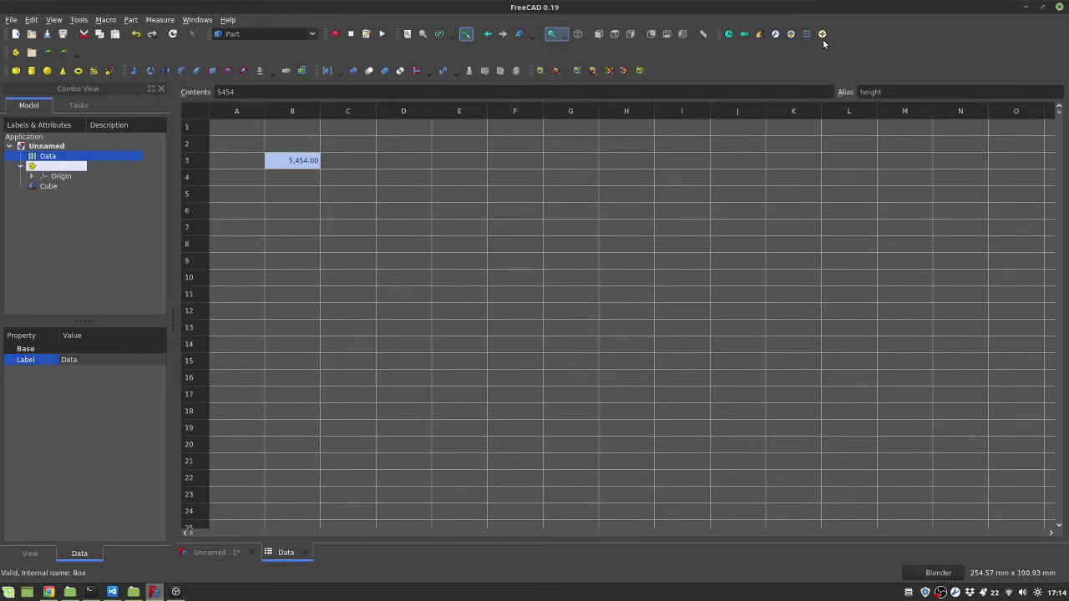
pyautogui.press('Escape')
pyautogui.press('F2')
pyautogui.press('Escape')
pyautogui.click(21, 166)
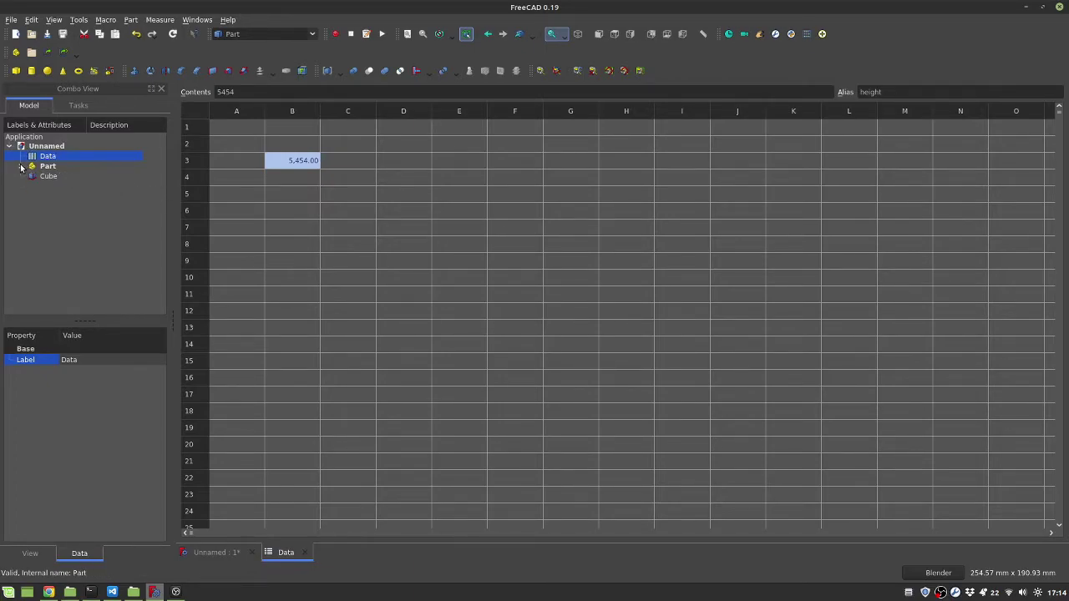
pyautogui.press('F2')
pyautogui.click(55, 147)
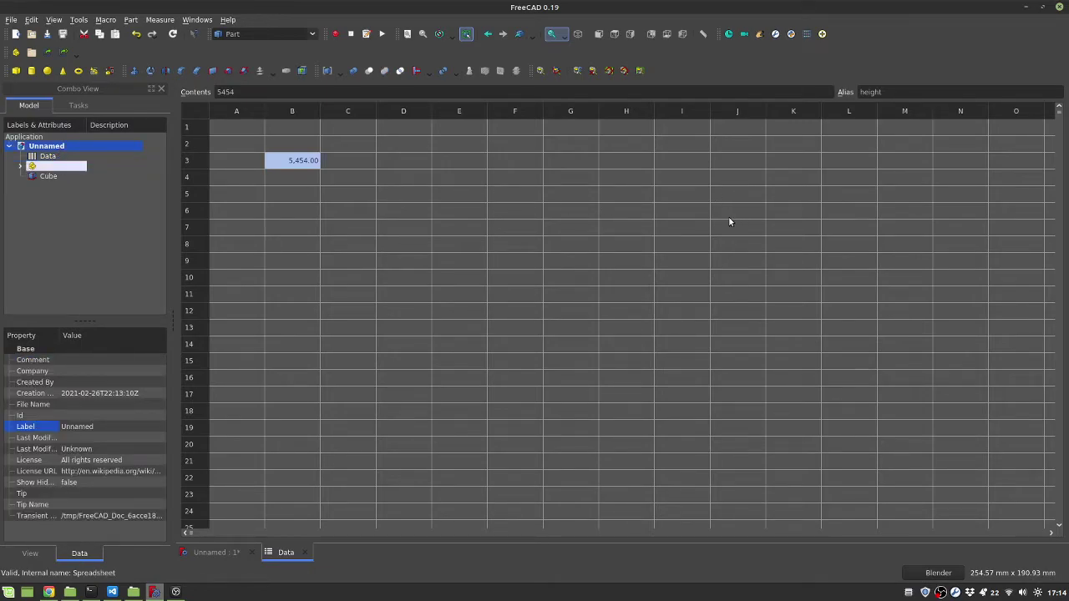
# Use the Create Named Object macro to add a spreadsheet named Dimensions and open it.
pyautogui.click(822, 35)
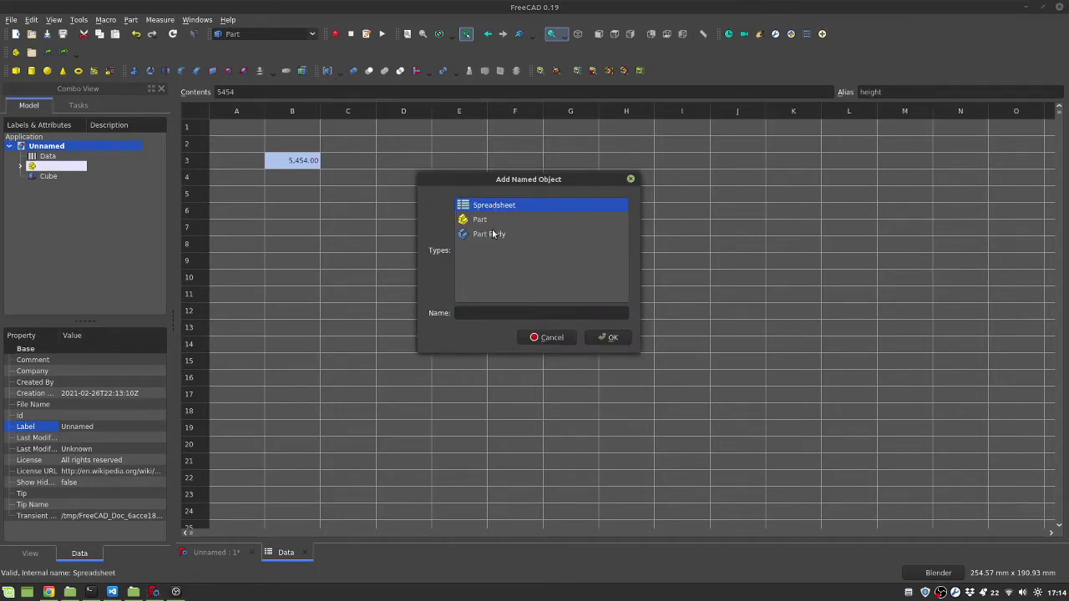
pyautogui.click(488, 311)
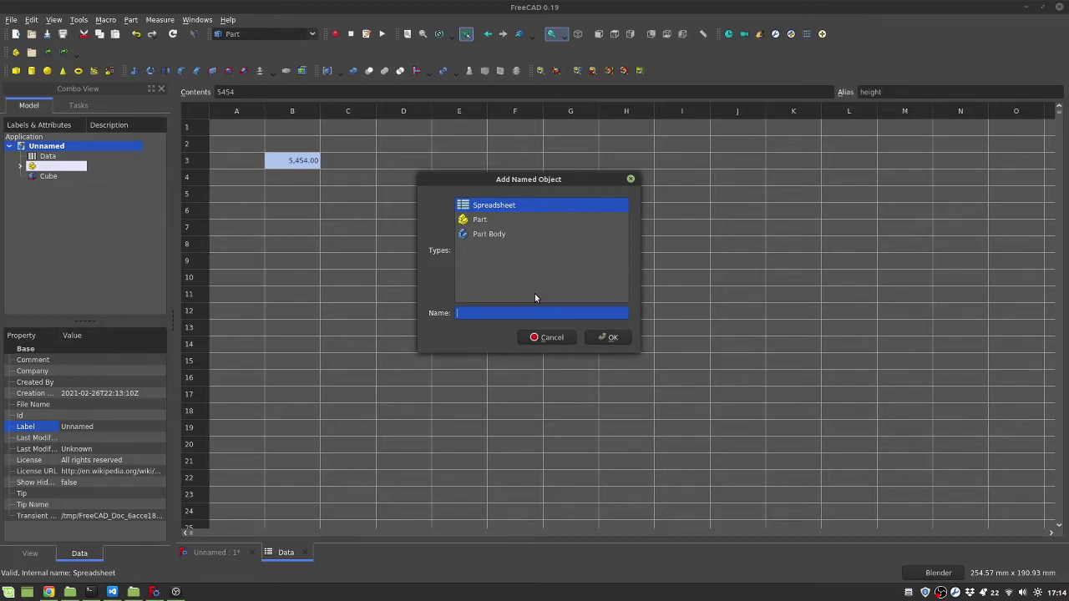
pyautogui.write('Dimensions')
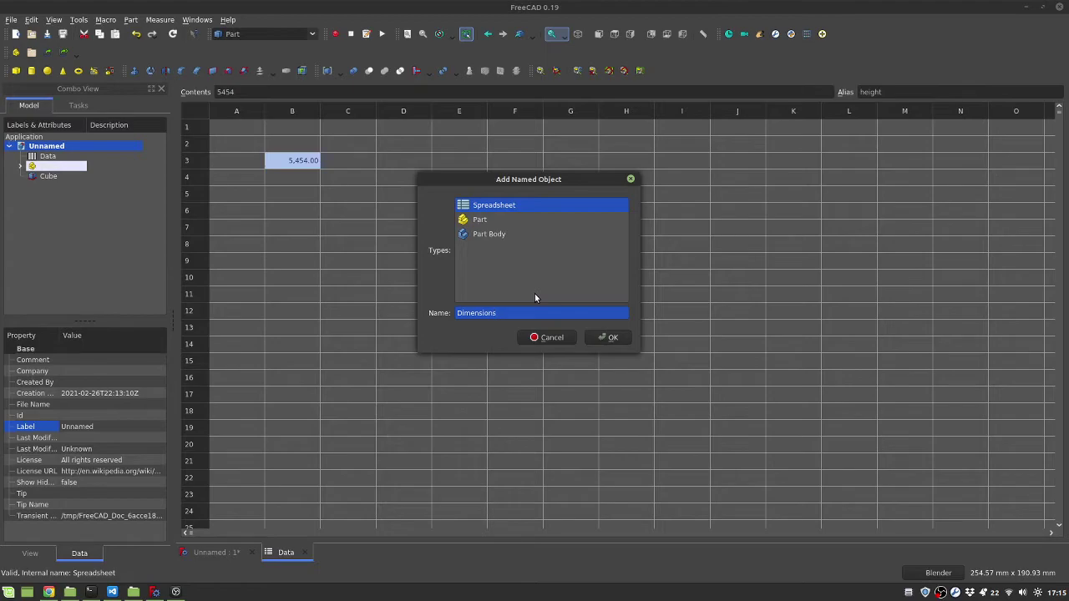
pyautogui.click(598, 341)
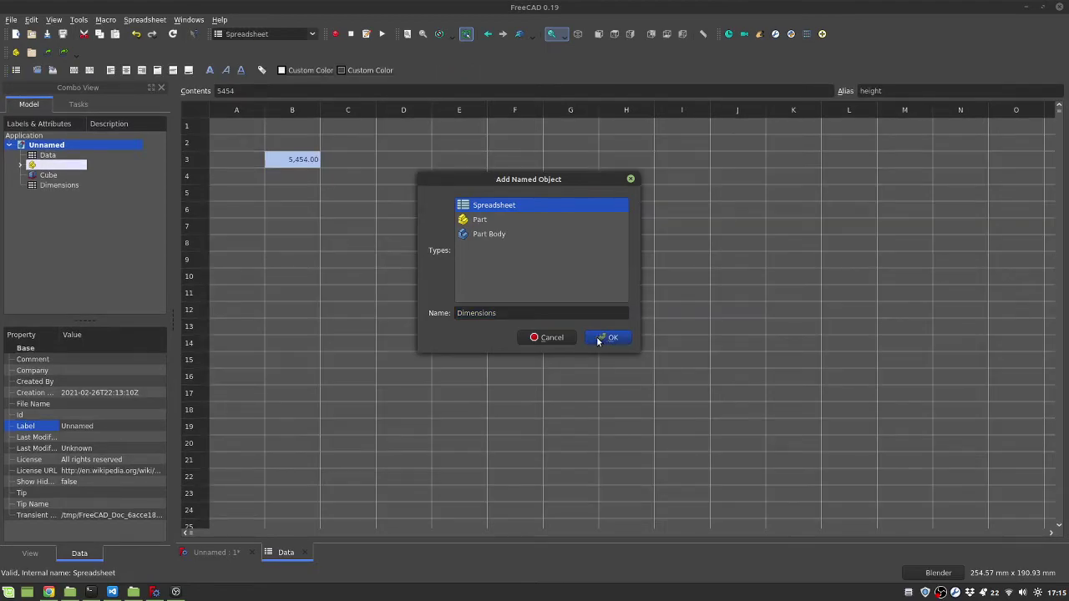
pyautogui.click(630, 179)
pyautogui.doubleClick(72, 184)
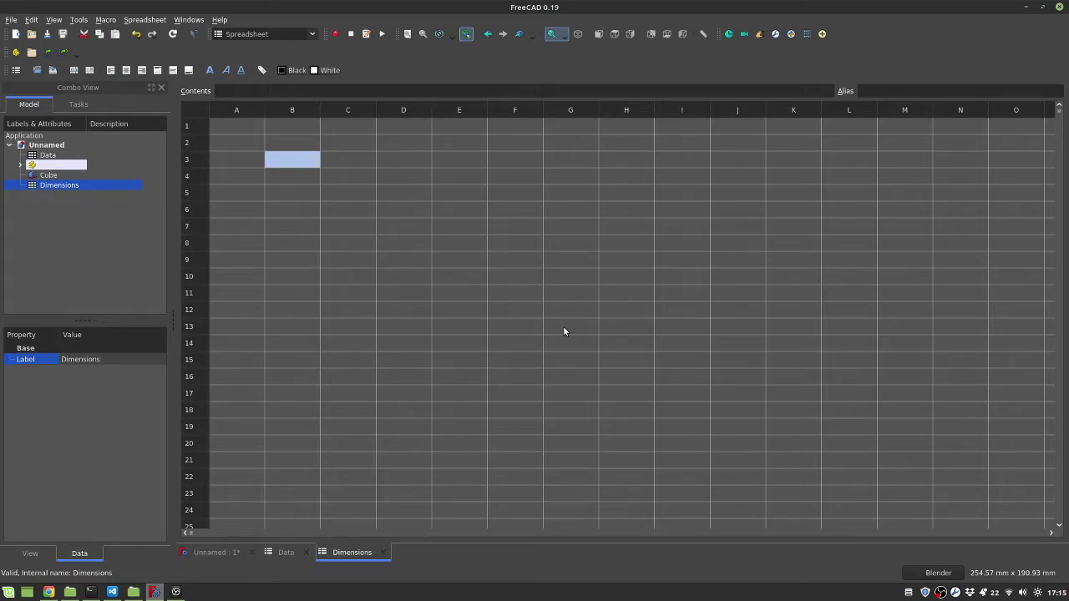
# Enter 455 in cell B3 of the Dimensions sheet and alias it height.
pyautogui.write('455')
pyautogui.press('Return')
pyautogui.click(896, 89)
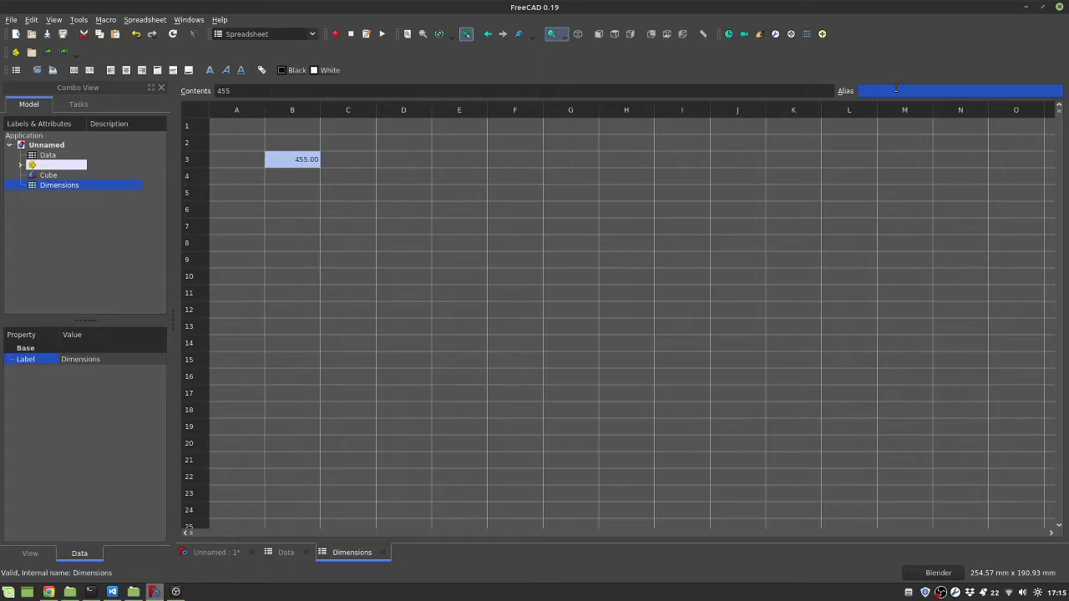
pyautogui.write('height')
pyautogui.press('Return')
pyautogui.click(346, 176)
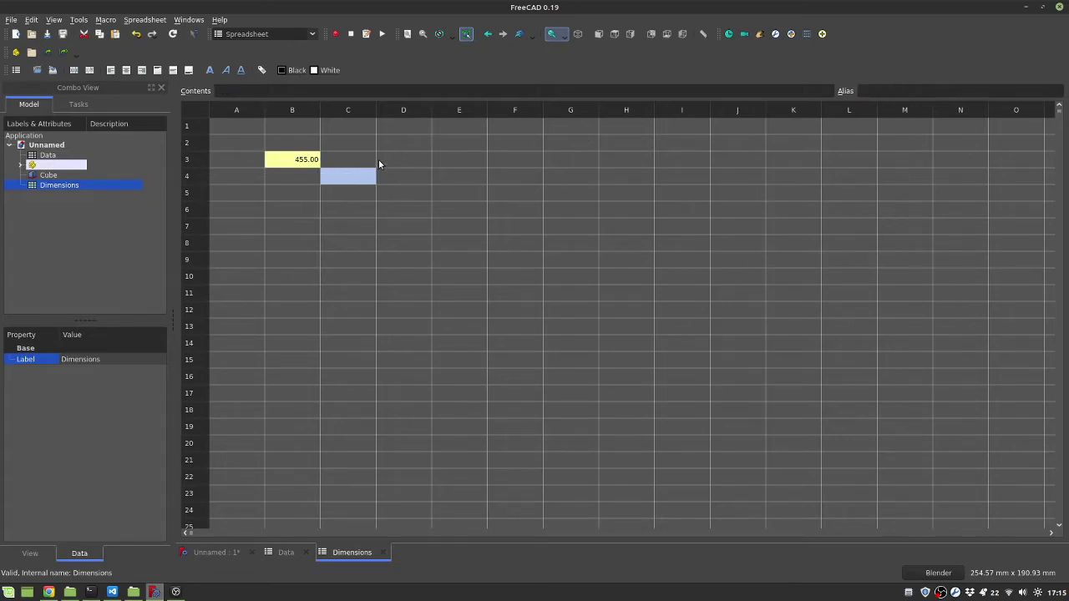
# Change the Cube's Length expression to Dimensions.height, making it 455 mm.
pyautogui.click(48, 175)
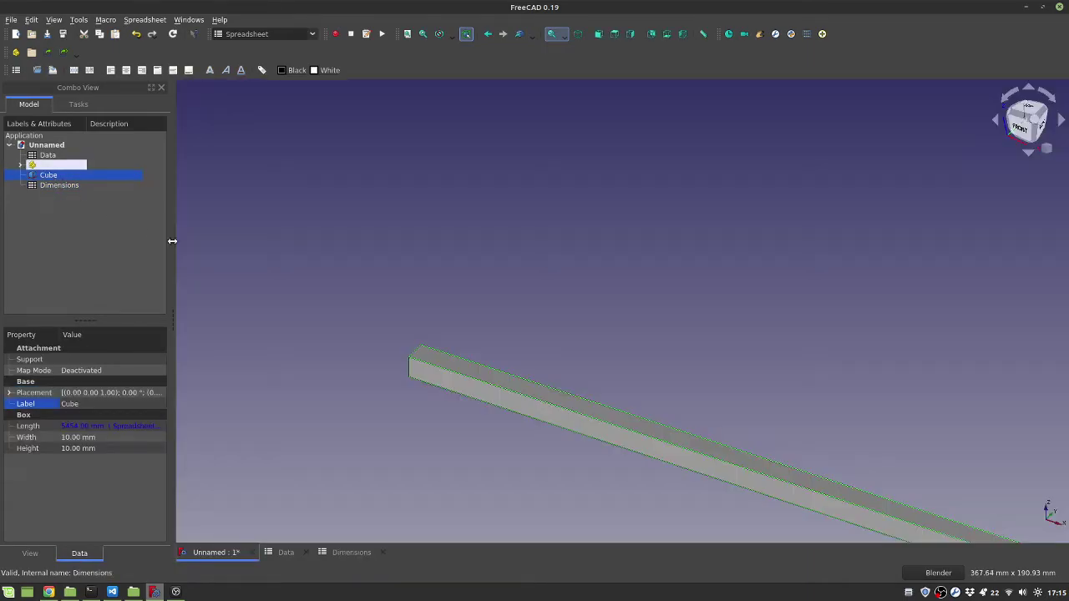
pyautogui.scroll(-2, 239, 176)
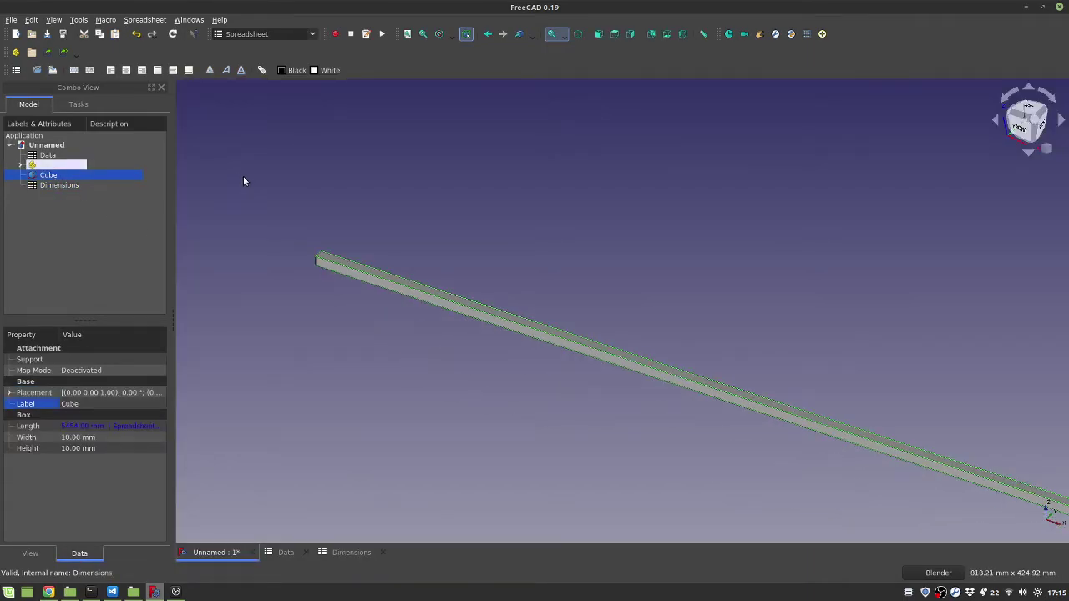
pyautogui.click(119, 426)
pyautogui.click(136, 426)
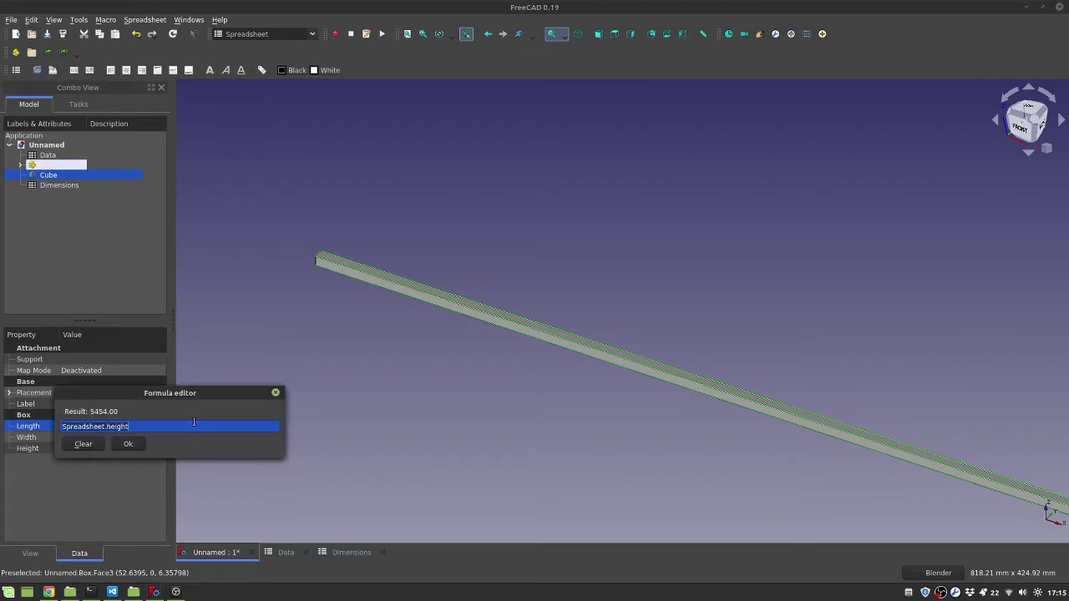
pyautogui.write('Dim')
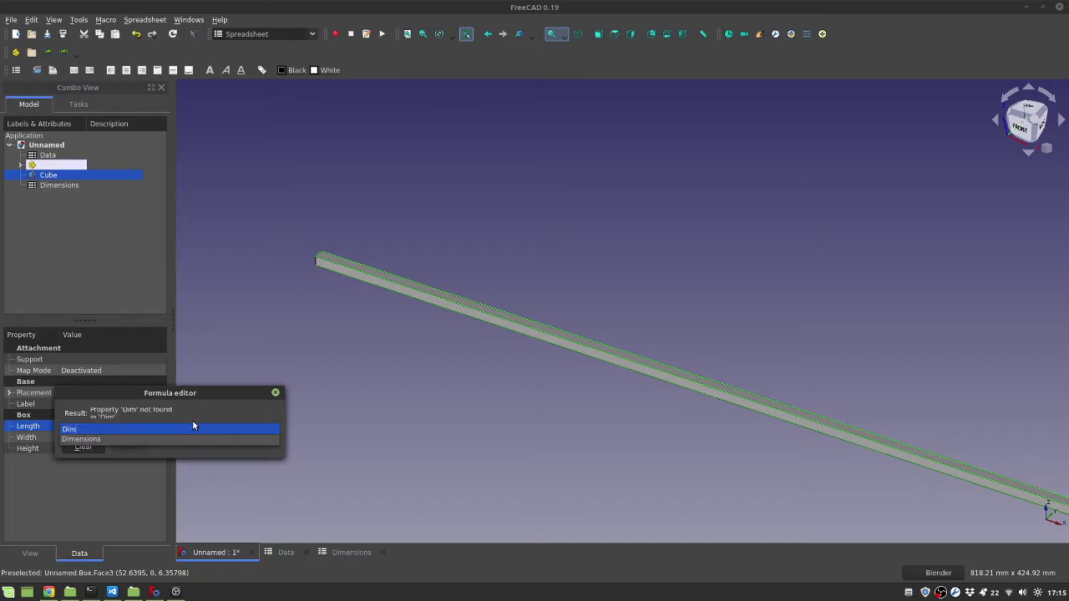
pyautogui.click(91, 439)
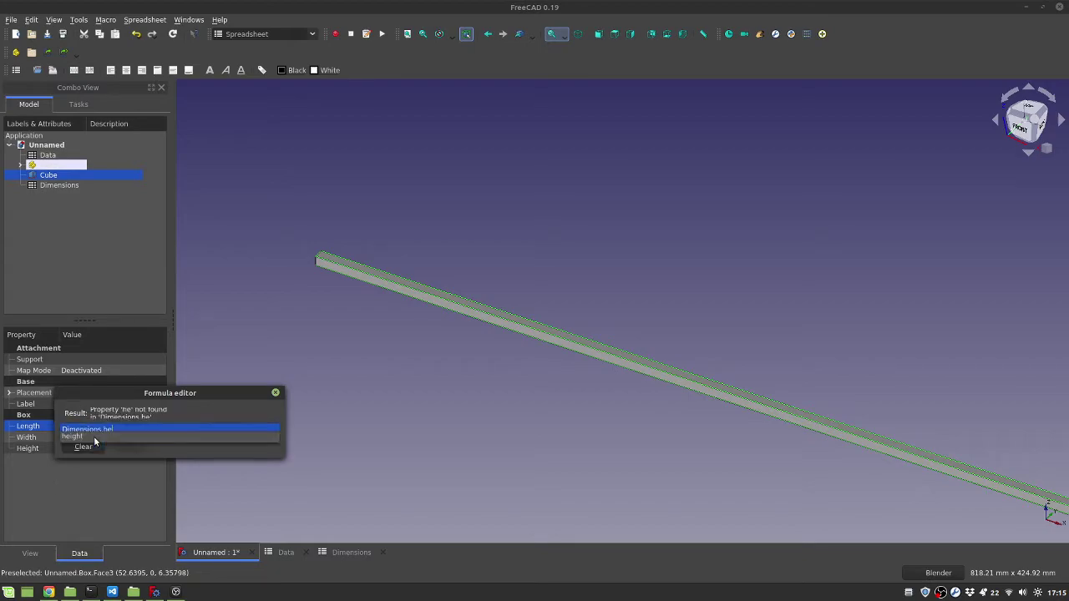
pyautogui.click(94, 436)
pyautogui.click(128, 444)
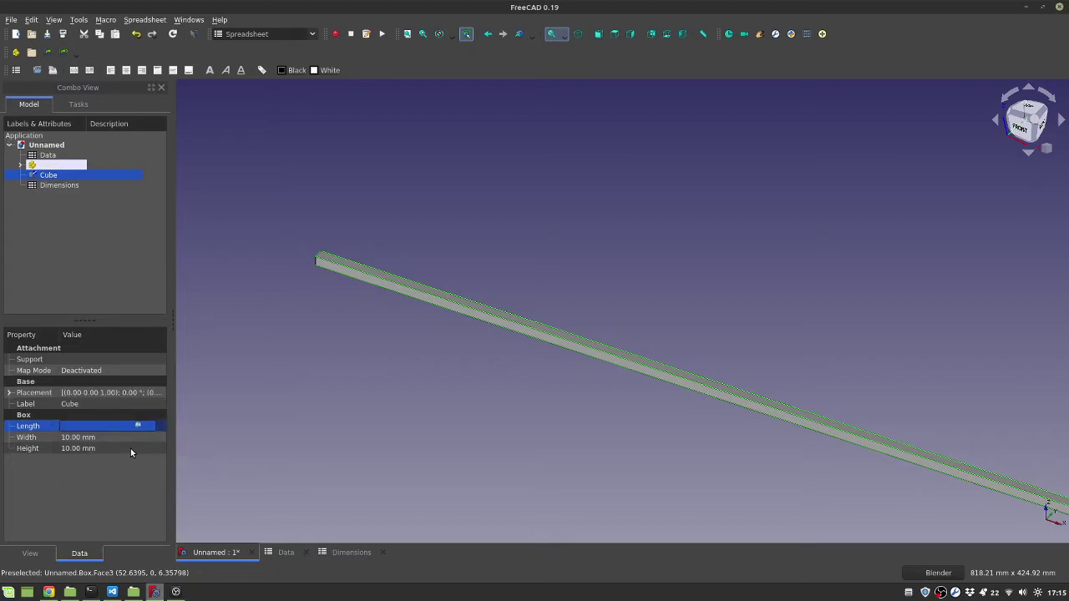
pyautogui.click(121, 404)
pyautogui.scroll(3, 685, 415)
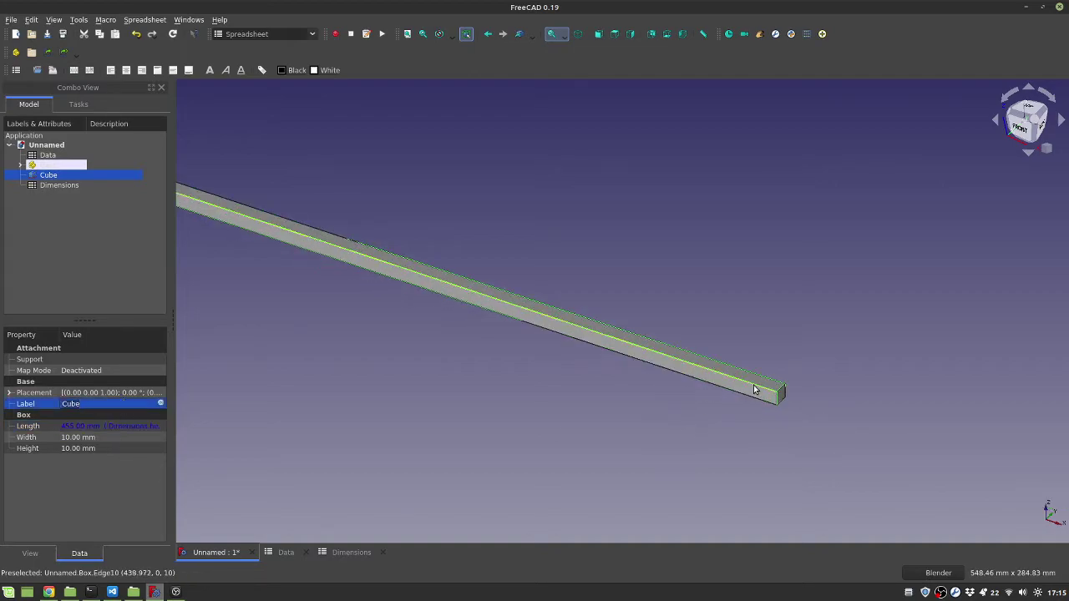
pyautogui.scroll(-3, 589, 329)
# Inspect the Dimensions and Data sheets, the Cube and the Part, then reopen the Data sheet.
pyautogui.doubleClick(57, 186)
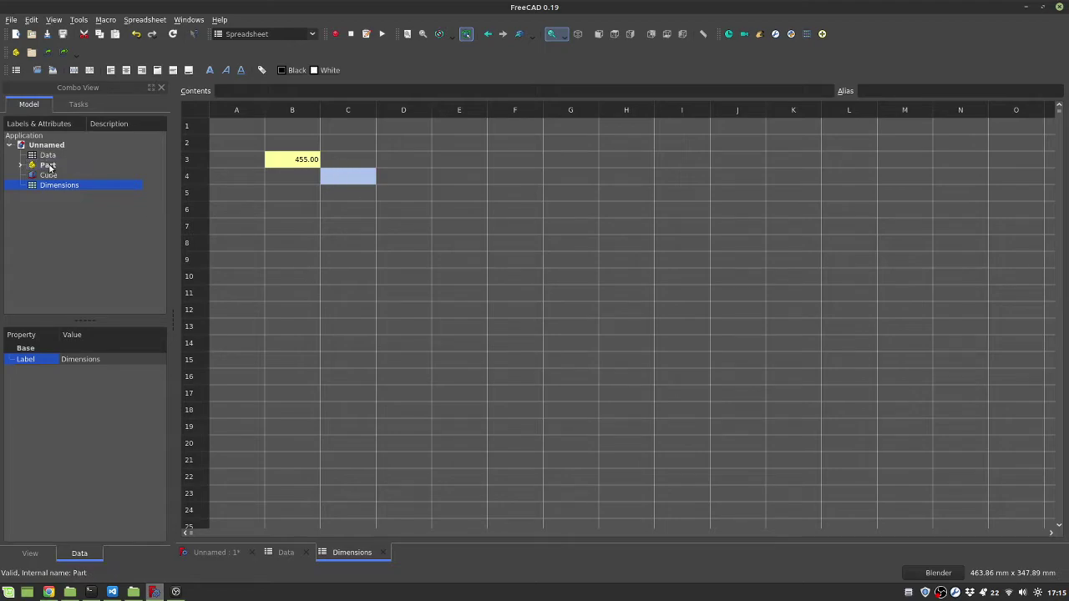
pyautogui.doubleClick(47, 156)
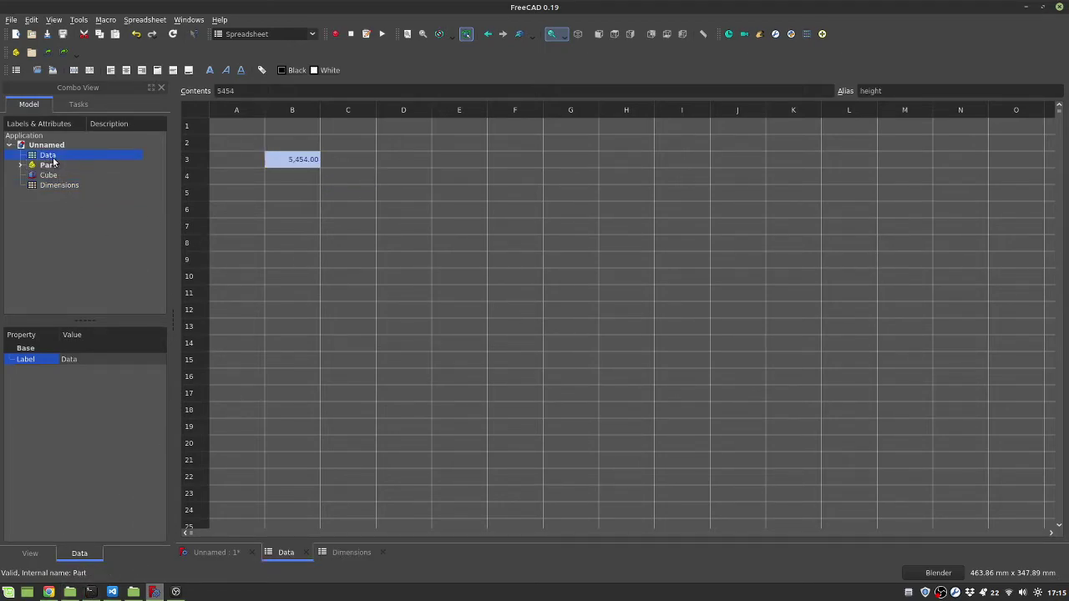
pyautogui.doubleClick(46, 166)
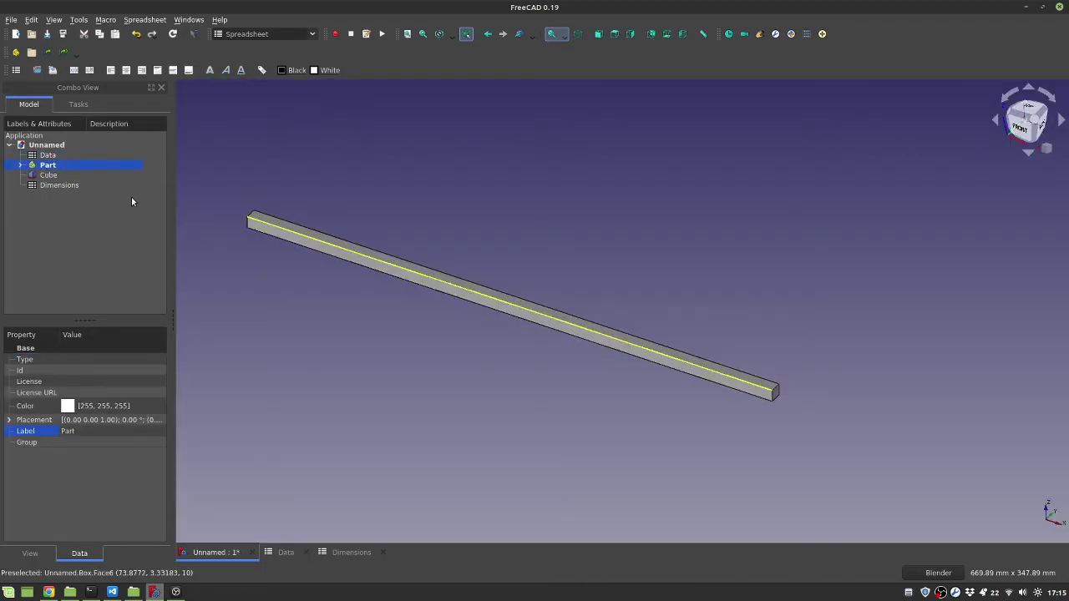
pyautogui.click(50, 176)
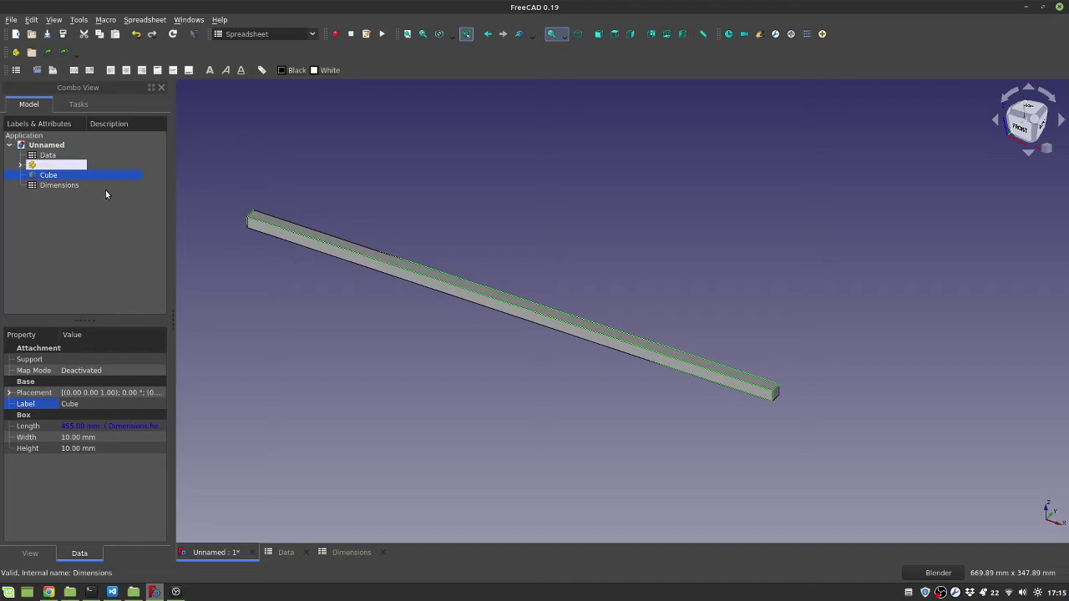
pyautogui.click(46, 165)
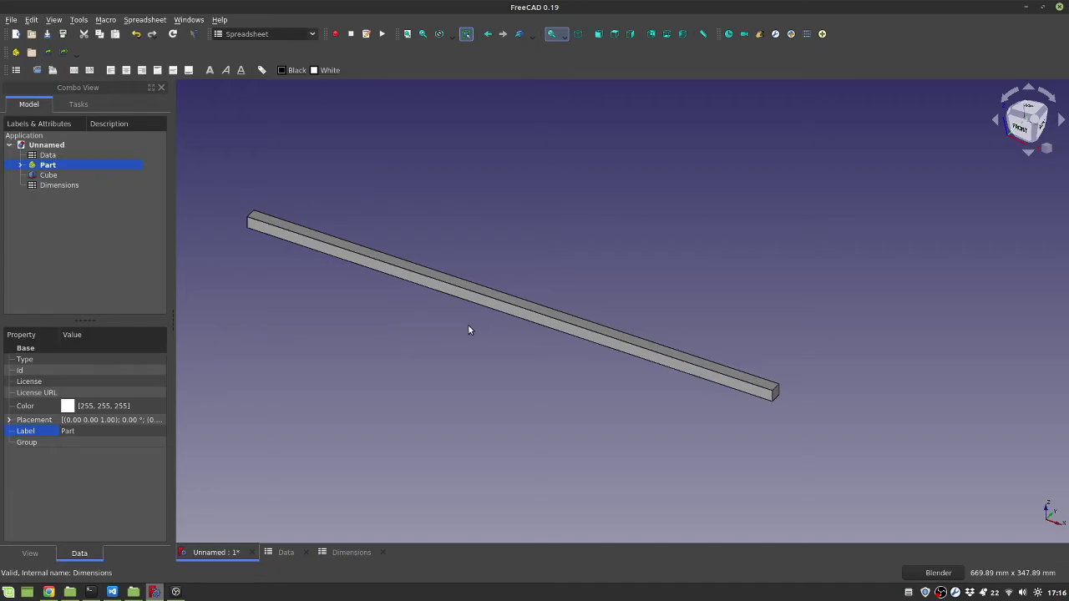
pyautogui.doubleClick(66, 157)
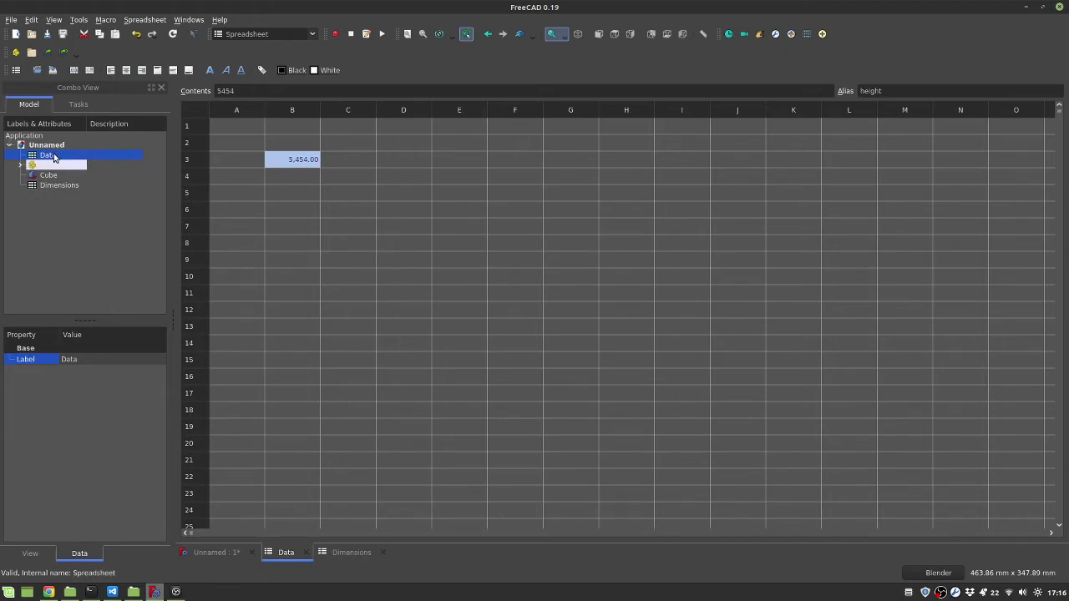
# Use the Add Named Object macro to create the Bearings and Bolts spreadsheets.
pyautogui.click(822, 34)
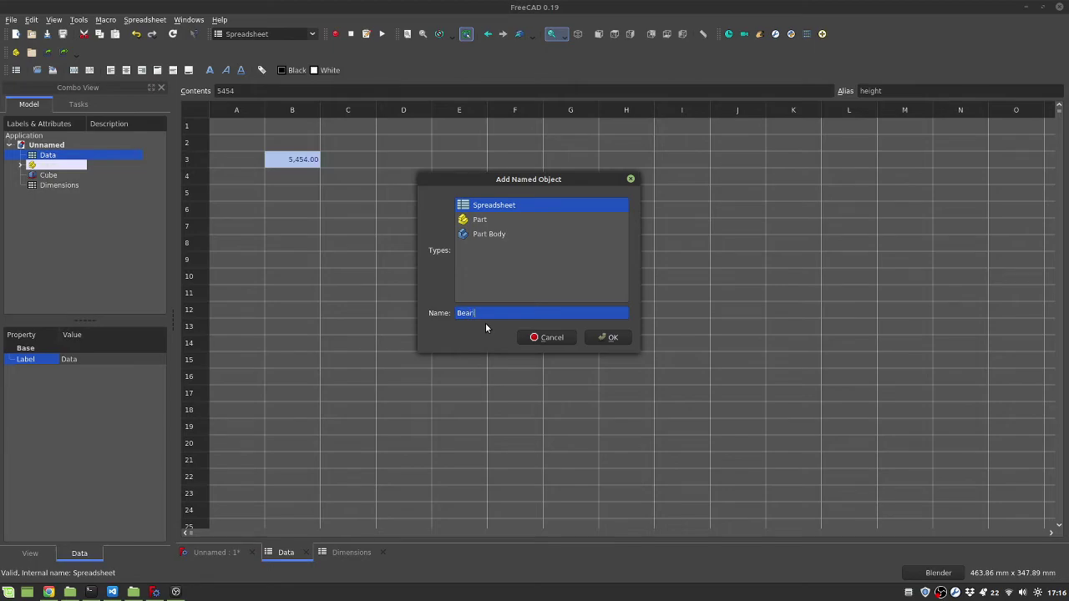
pyautogui.click(609, 337)
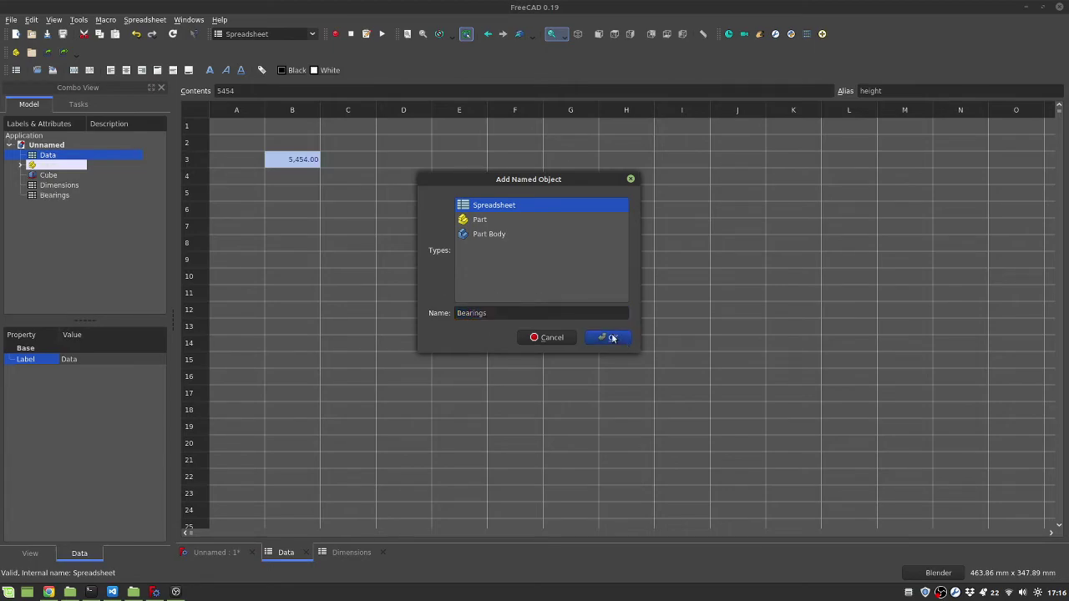
pyautogui.doubleClick(494, 315)
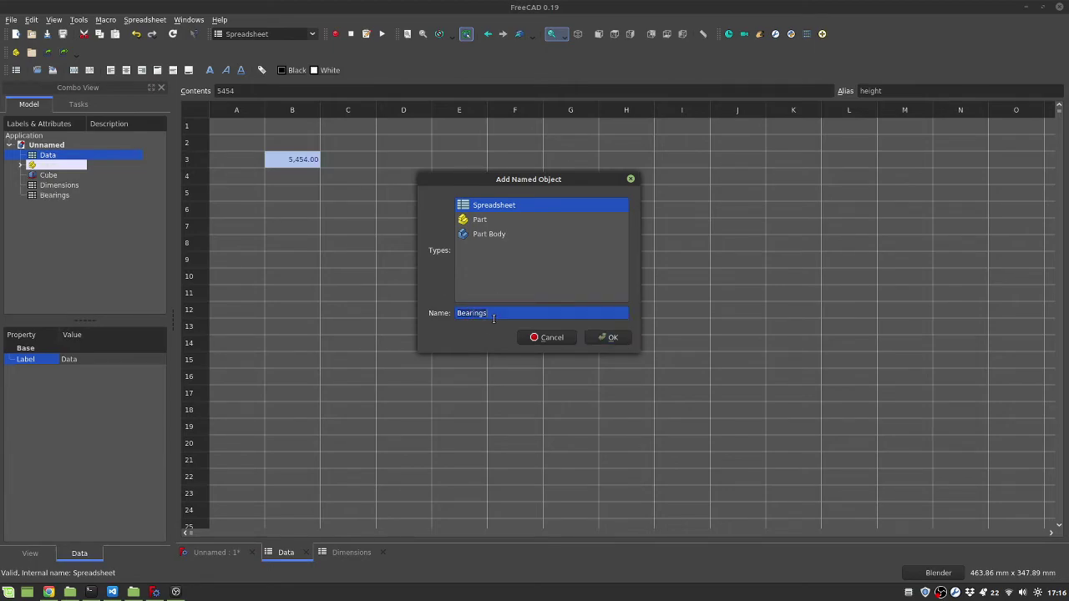
pyautogui.write('Bolts')
pyautogui.click(593, 337)
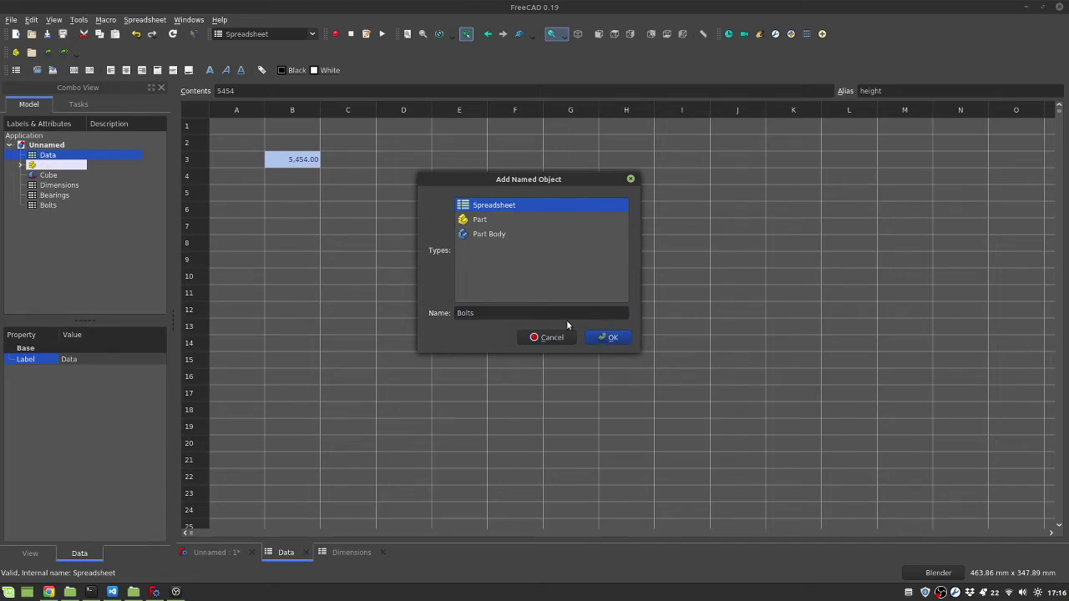
# Create the Rails spreadsheet, then open the new sheets from the tree.
pyautogui.doubleClick(519, 313)
pyautogui.write('rails')
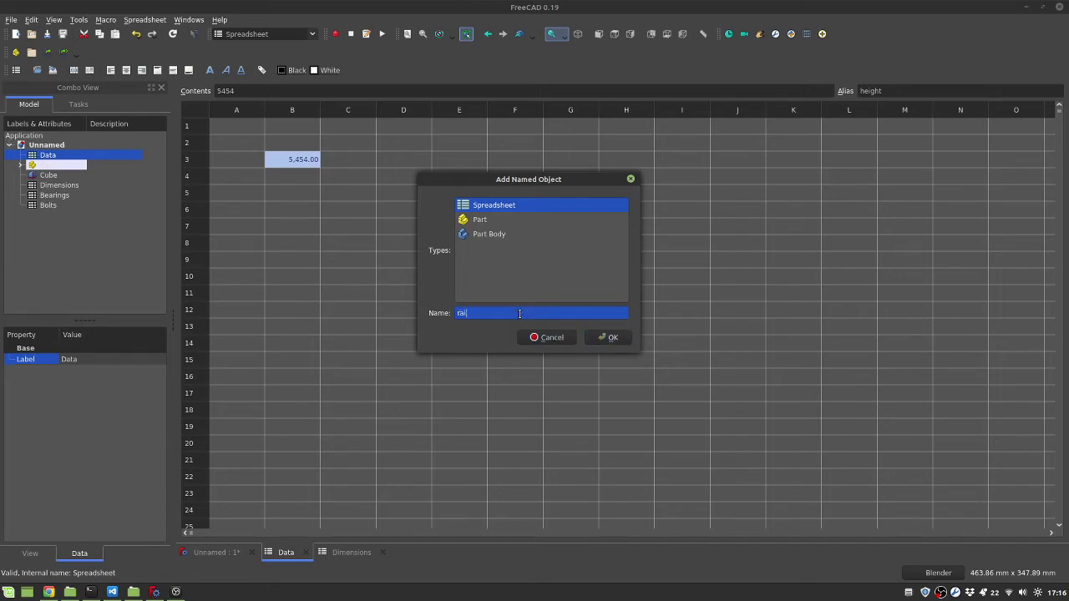
pyautogui.press('BackSpace')
pyautogui.press('BackSpace')
pyautogui.press('BackSpace')
pyautogui.press('BackSpace')
pyautogui.press('BackSpace')
pyautogui.write('Rails')
pyautogui.click(609, 338)
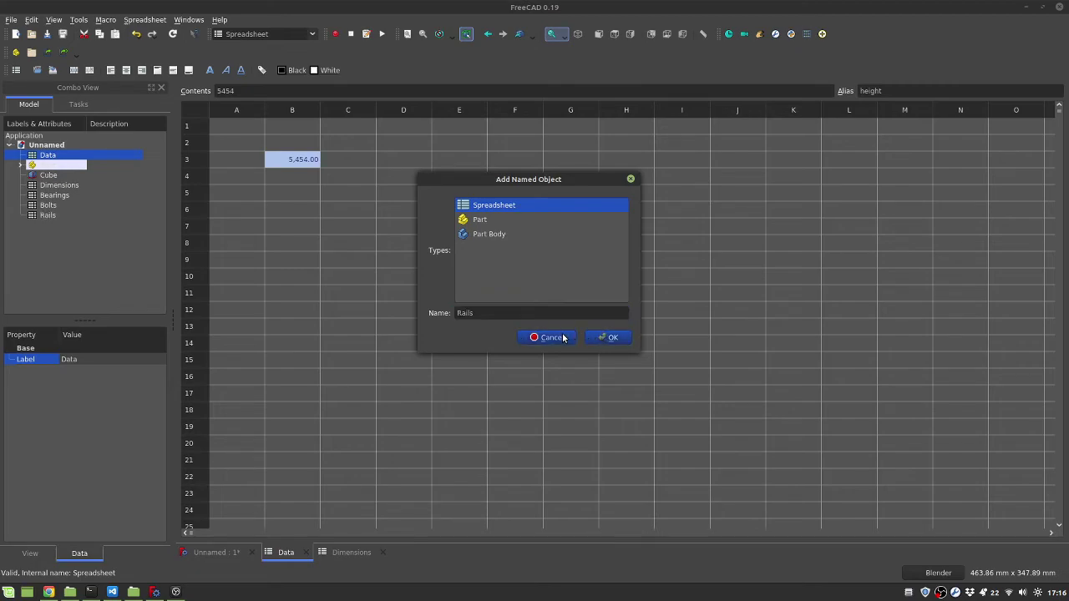
pyautogui.doubleClick(56, 205)
pyautogui.doubleClick(48, 214)
pyautogui.doubleClick(48, 204)
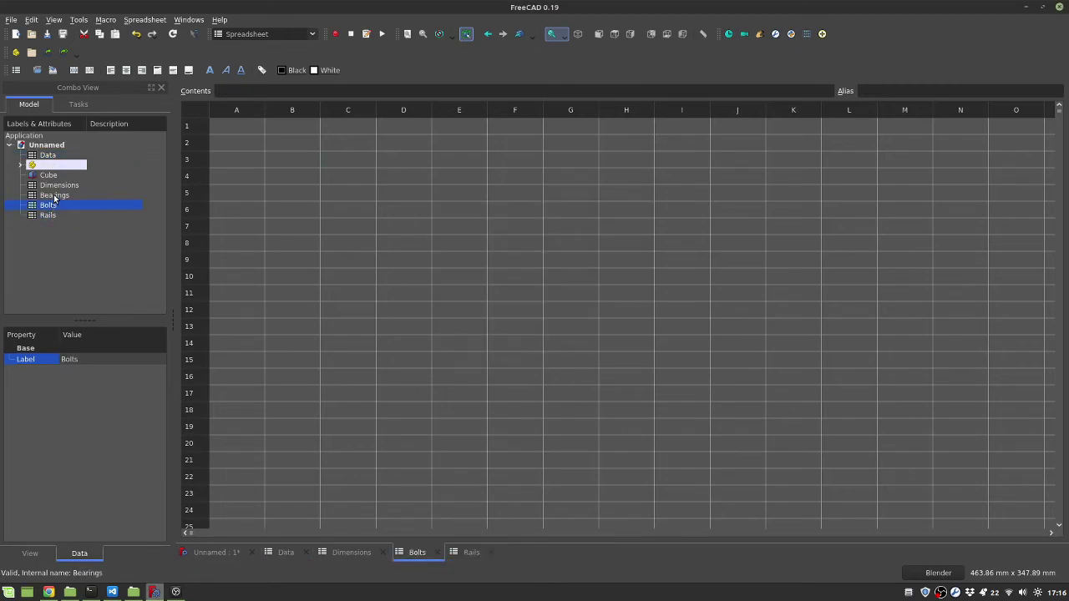
# Select the Cube and open the formula editor for its Width.
pyautogui.doubleClick(54, 195)
pyautogui.click(48, 175)
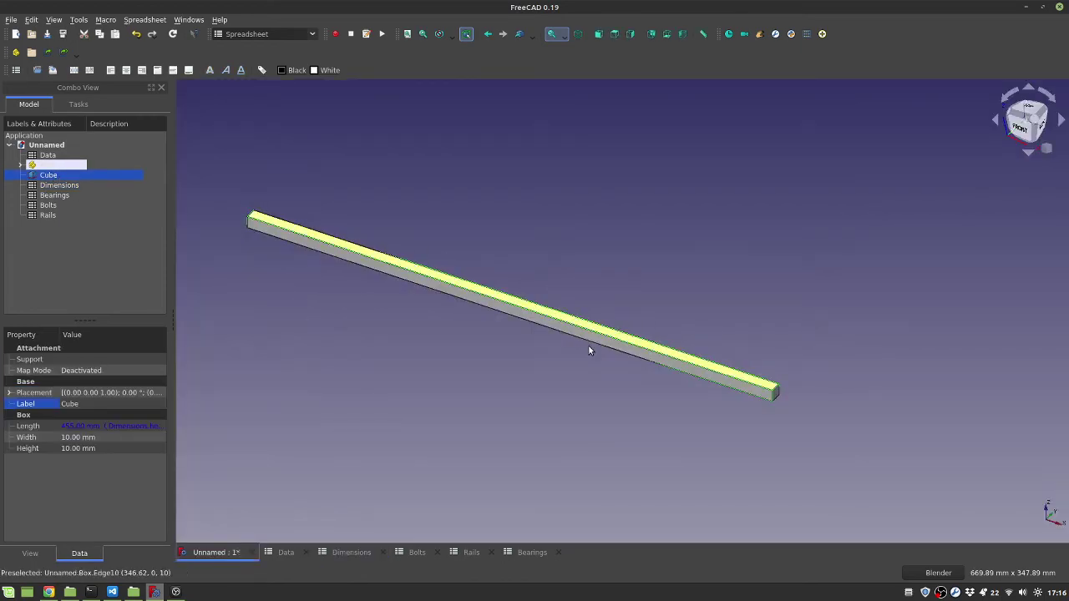
pyautogui.click(107, 438)
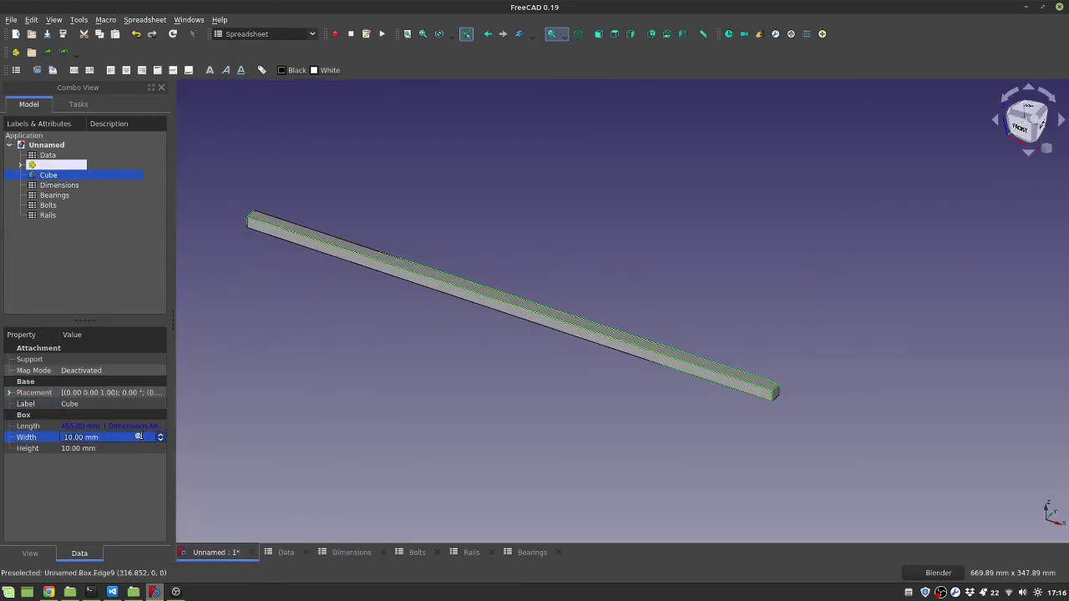
pyautogui.click(145, 436)
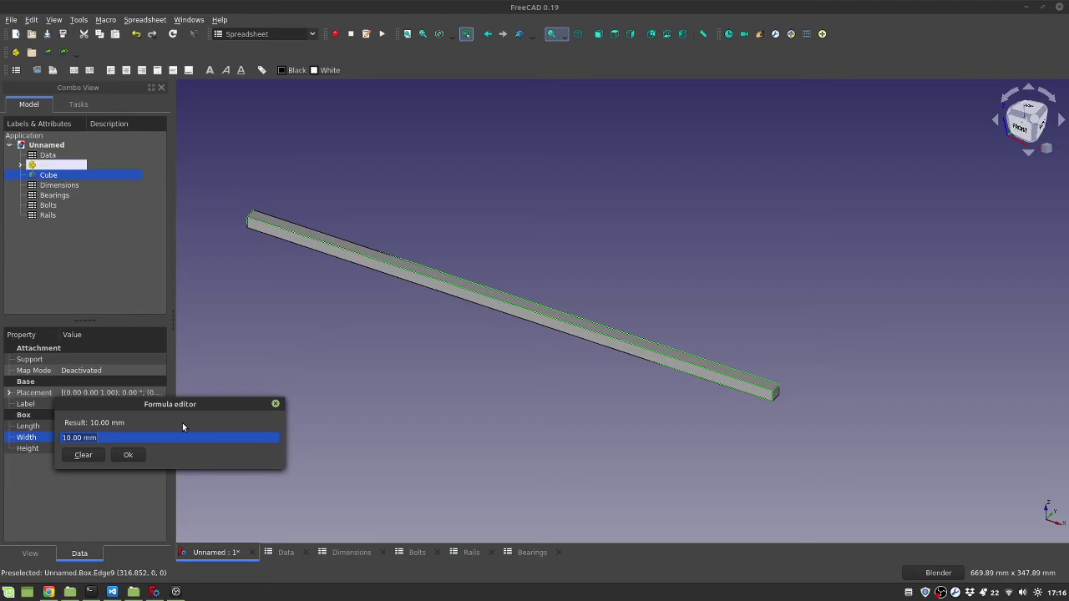
# Abandon a Bearings.D Width formula, keeping 10 mm, and open the Bearings sheet.
pyautogui.write('Beari')
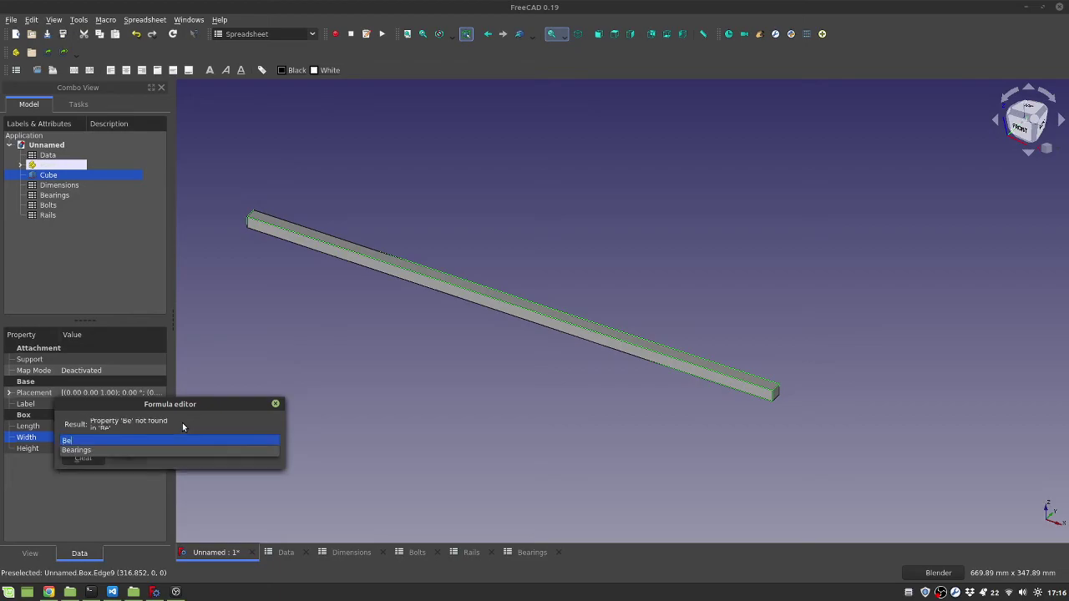
pyautogui.click(131, 451)
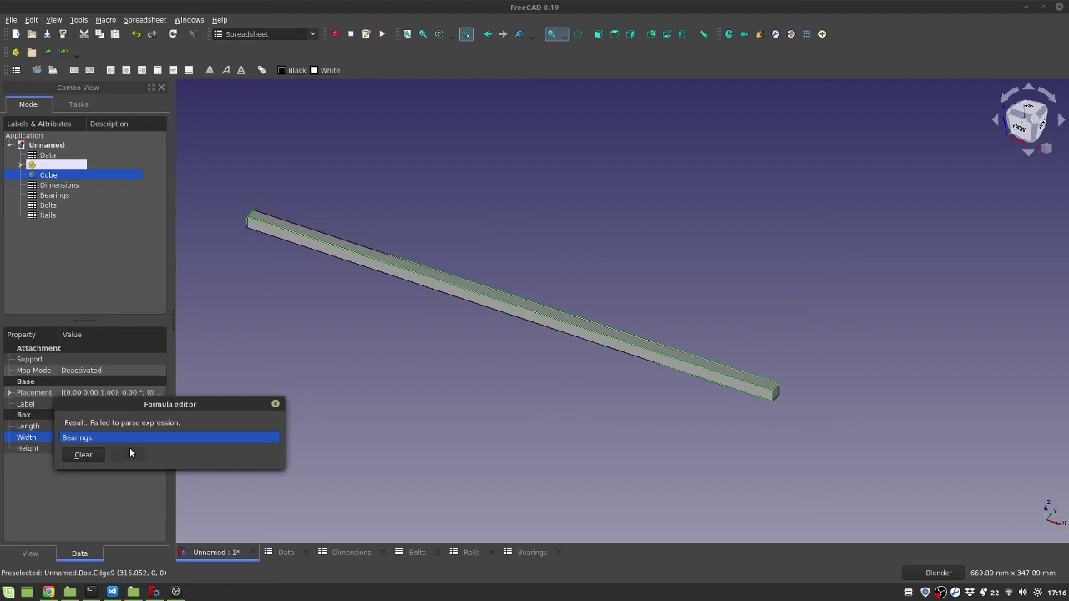
pyautogui.write('D')
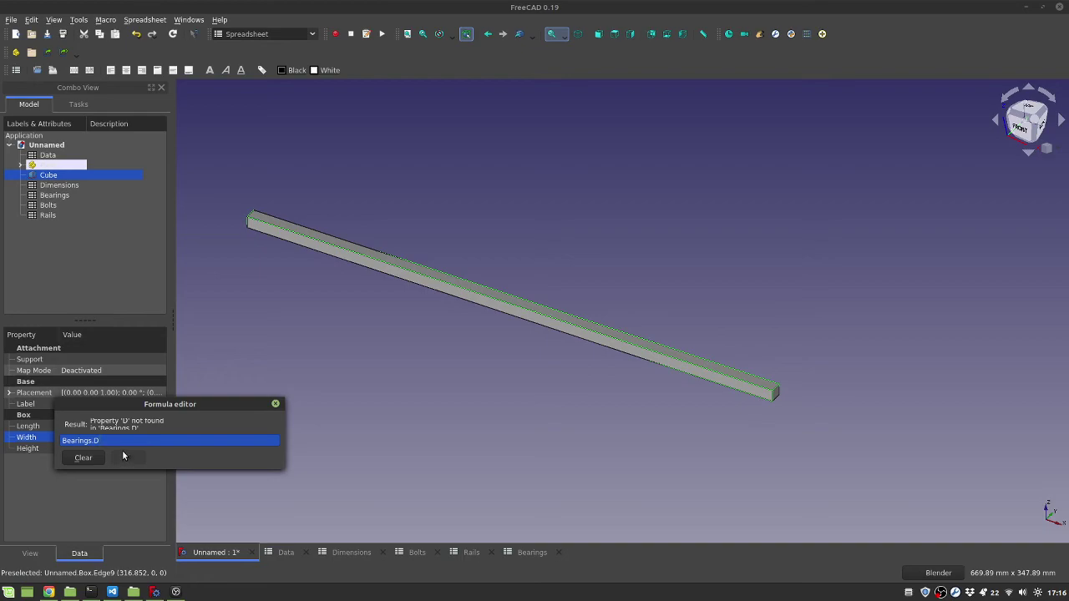
pyautogui.press('Escape')
pyautogui.doubleClick(55, 196)
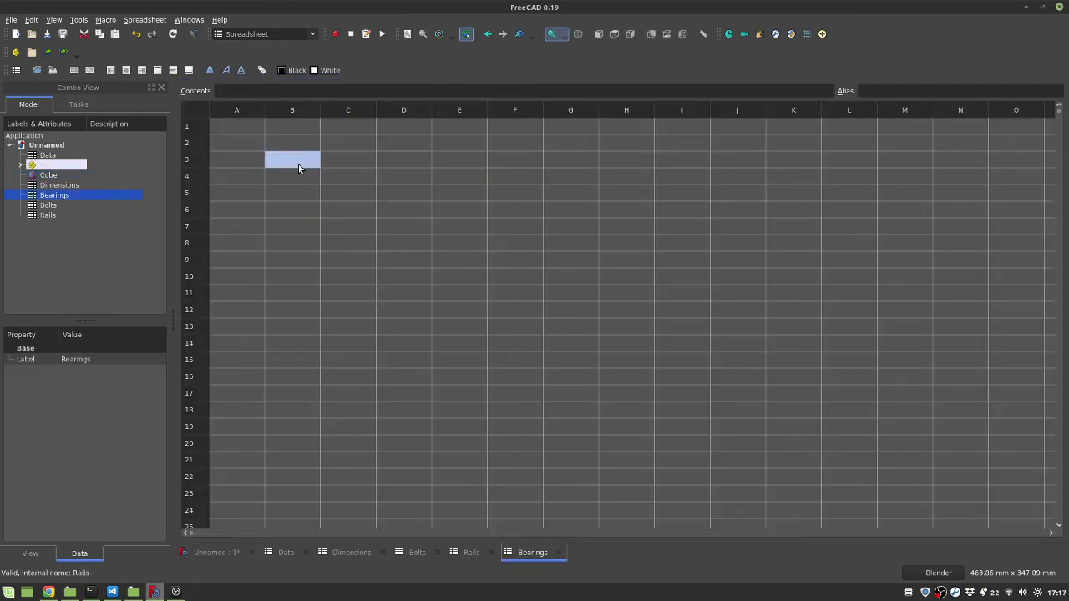
pyautogui.click(360, 262)
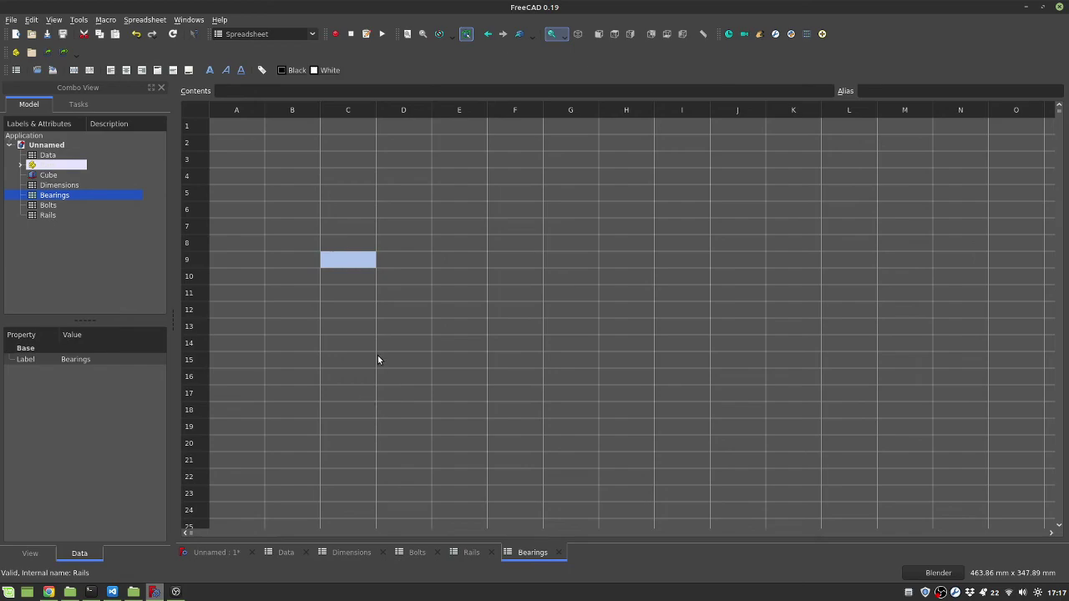
pyautogui.click(393, 265)
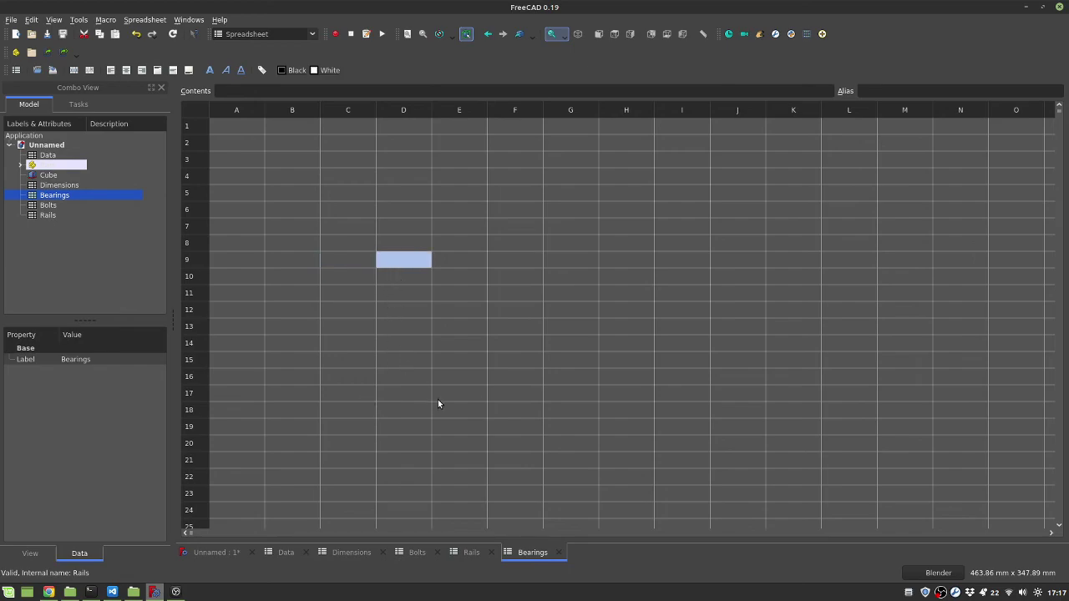